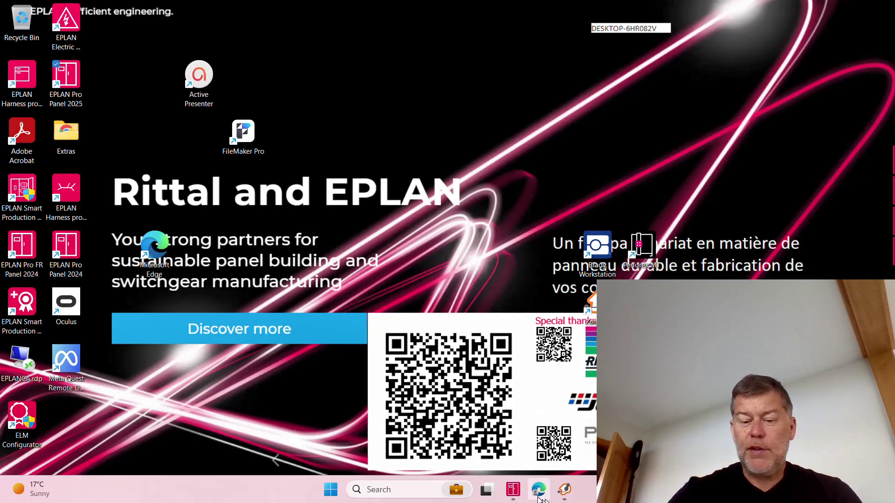
# Step: In Edge, open the EPLAN eBUILD page under Solutions and scroll to its description
pyautogui.click(539, 490)
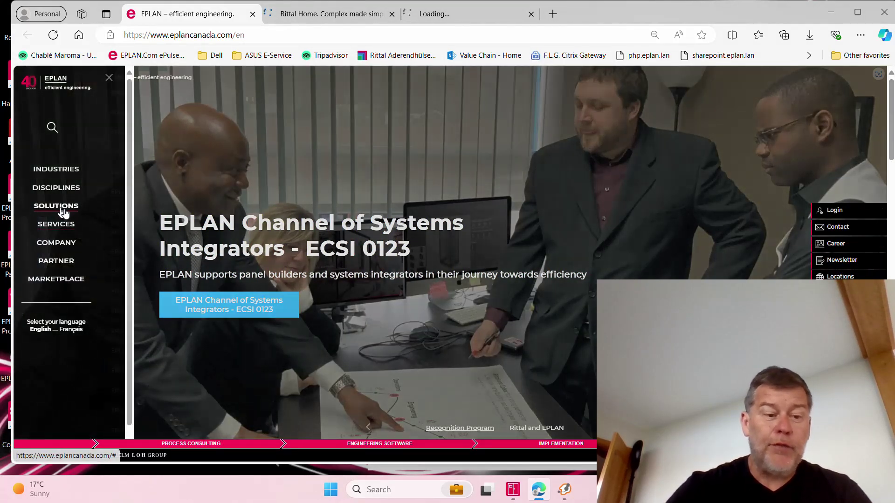
pyautogui.click(64, 213)
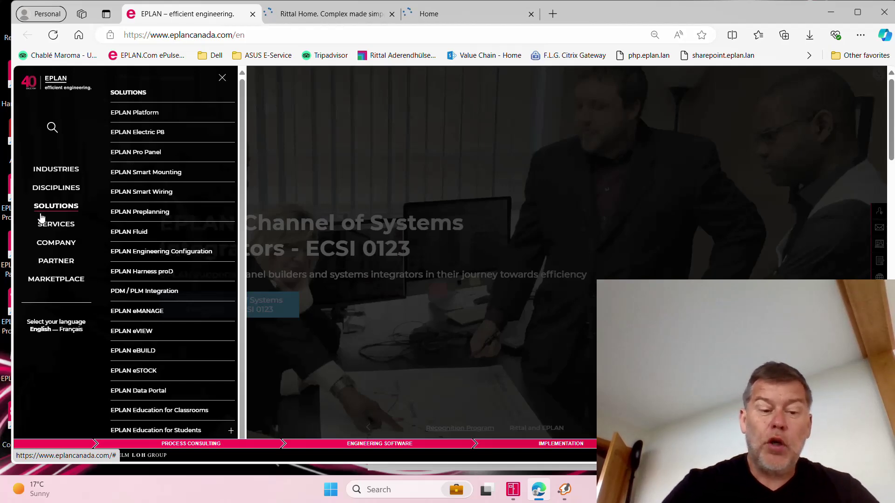
pyautogui.click(142, 351)
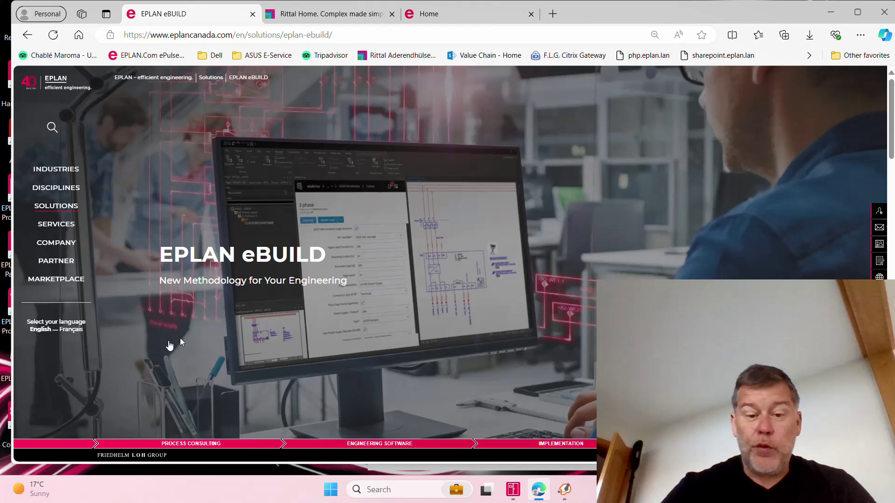
pyautogui.scroll(-5, 354, 311)
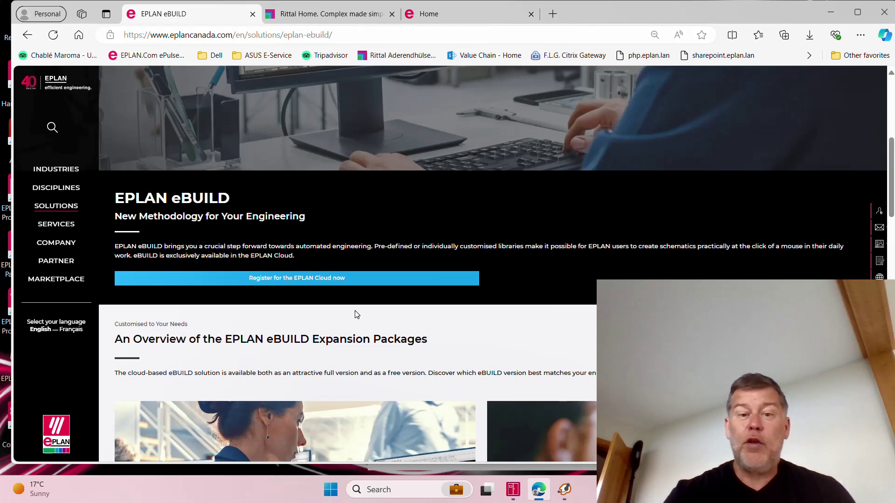
# Step: Reload the EPLAN home page in the Home tab and sign in to the EPLAN account
pyautogui.click(464, 20)
pyautogui.click(275, 40)
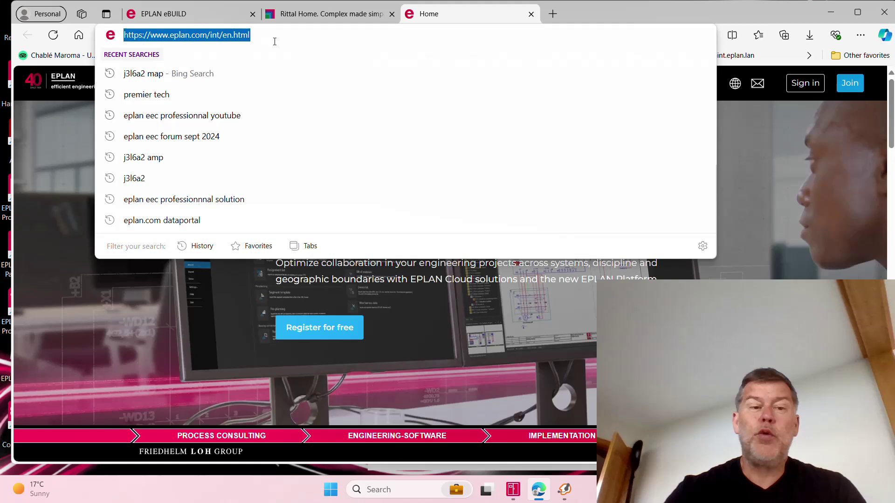
pyautogui.press('Return')
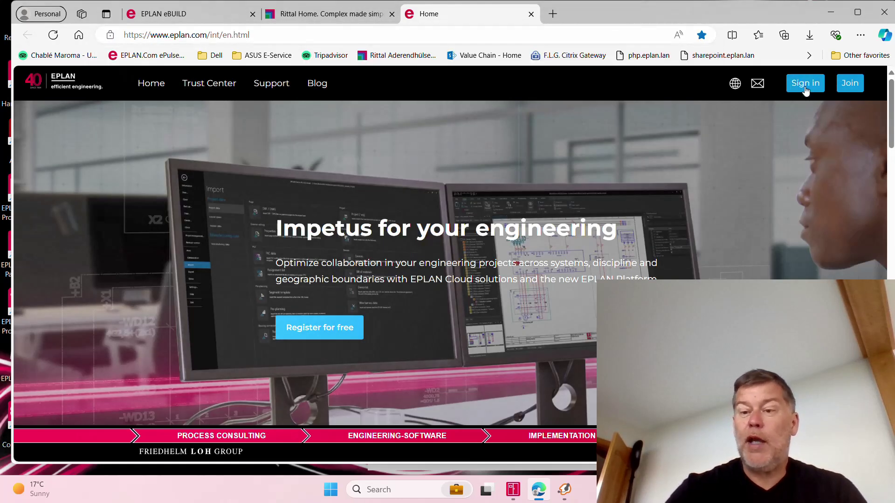
pyautogui.click(806, 88)
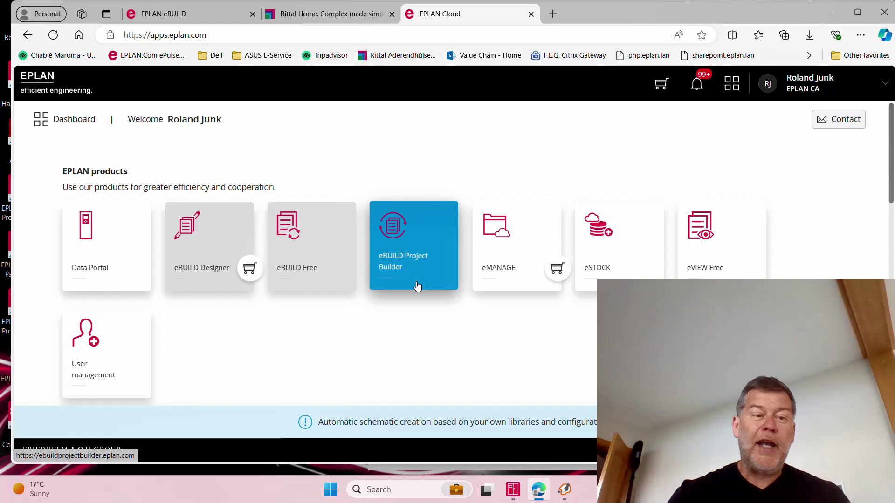
# Step: Launch eBUILD Project Builder from the dashboard and select the JRT Remi OPTION A_EbUILT library
pyautogui.click(417, 285)
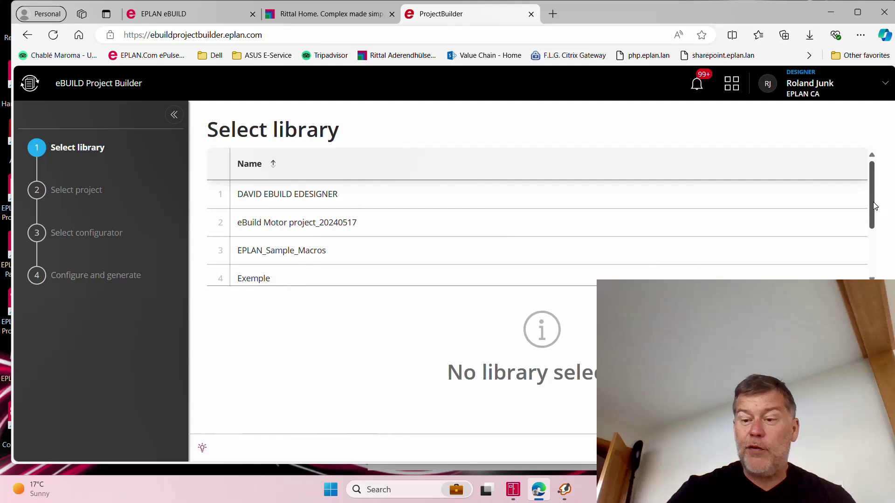
pyautogui.moveTo(872, 205); pyautogui.dragTo(878, 243)
pyautogui.click(316, 228)
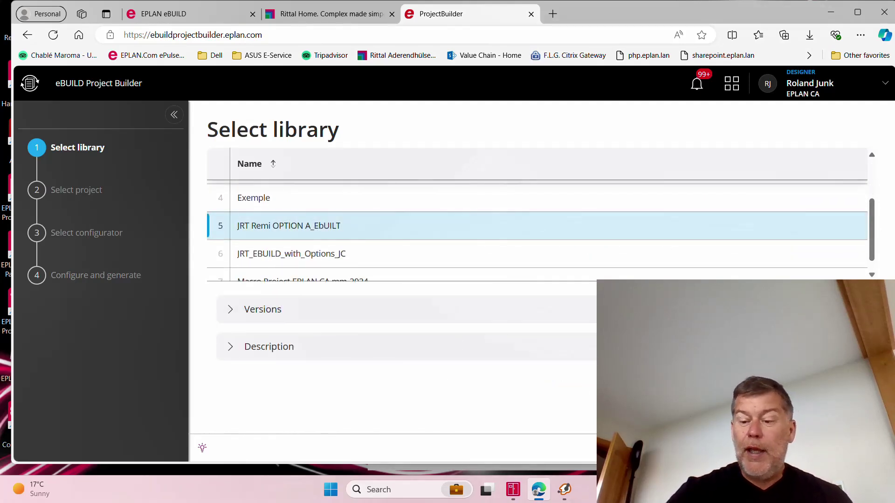
pyautogui.click(858, 447)
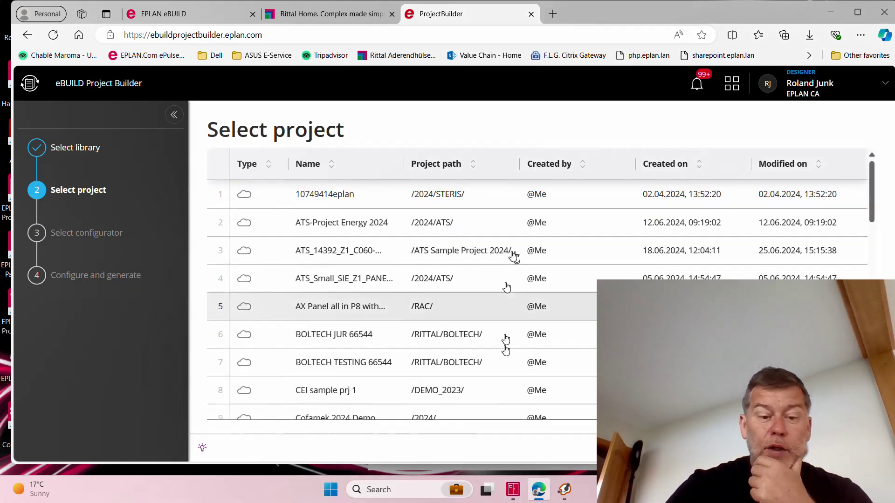
# Step: Scroll through the cloud project list, then begin switching windows with Alt+Tab
pyautogui.scroll(-10, 490, 315)
pyautogui.scroll(-5, 492, 318)
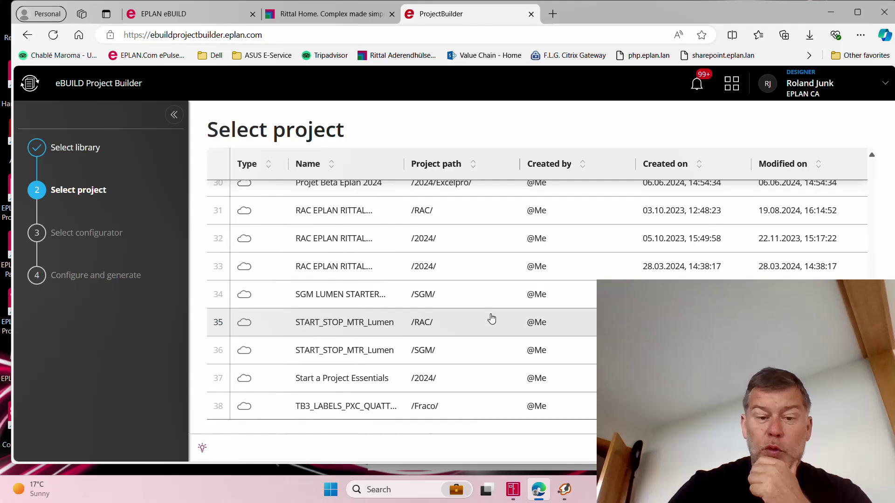
pyautogui.scroll(10, 491, 318)
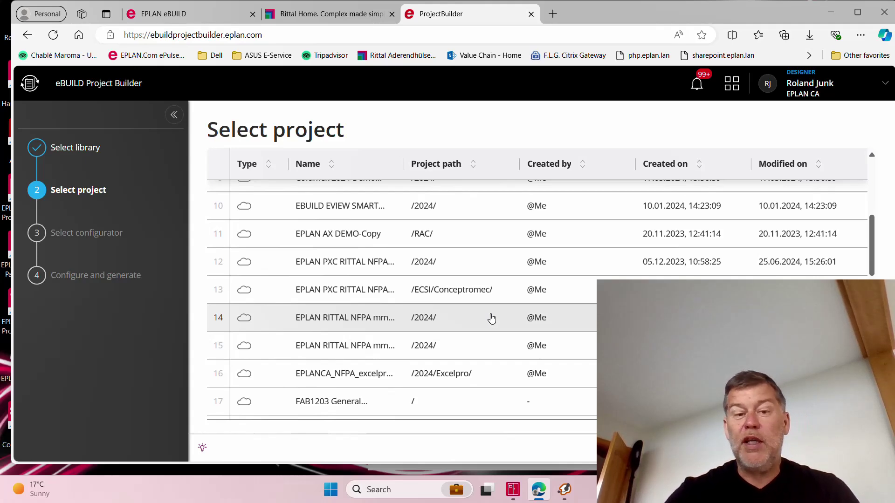
pyautogui.hotkey('alt', 'Tab')
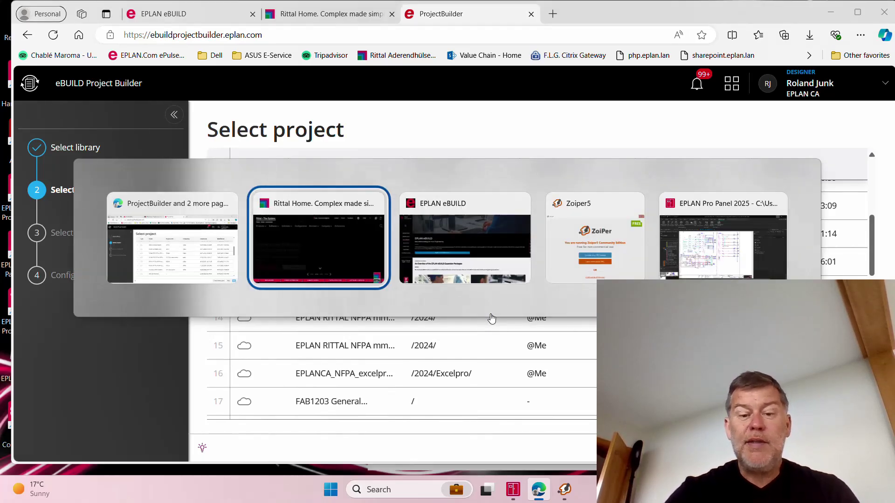
# Step: Bring EPLAN Pro Panel 2025 to the front with the JRT Remi Portes Pages tree visible
pyautogui.hotkey('alt', 'Tab')
pyautogui.hotkey('alt', 'Tab')
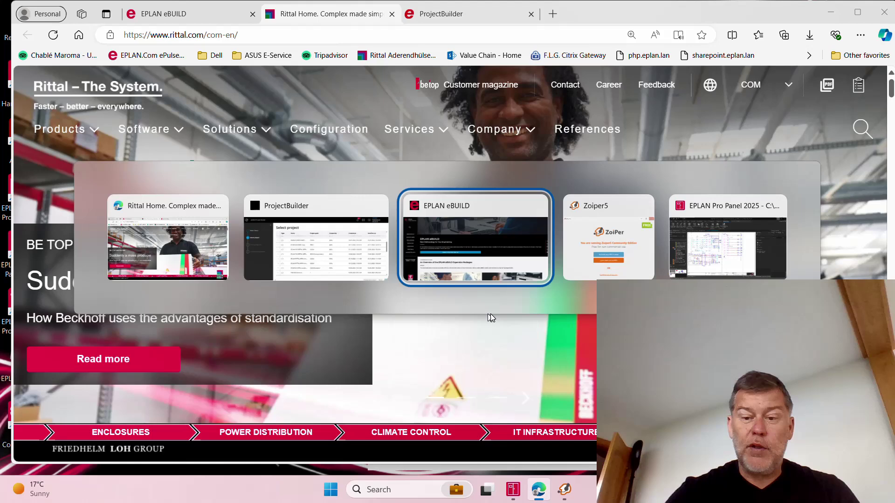
pyautogui.hotkey('alt', 'Tab')
pyautogui.hotkey('alt', 'Tab')
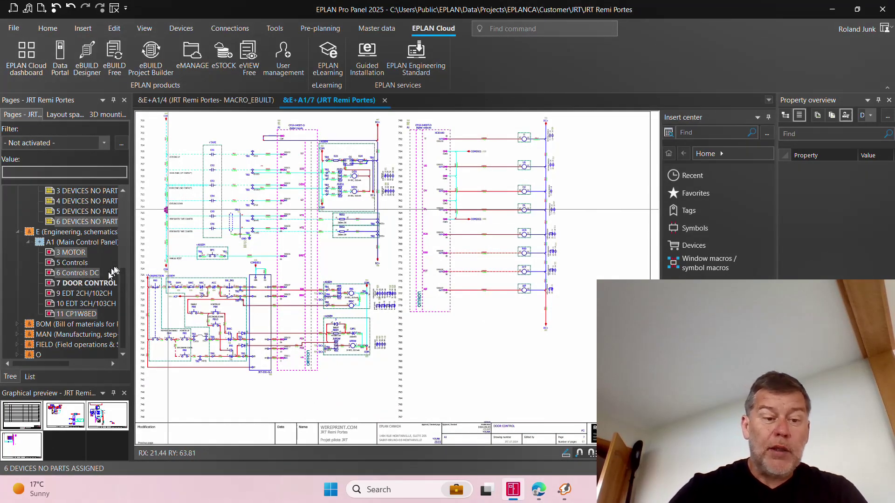
pyautogui.moveTo(127, 283)
pyautogui.mouseDown()
pyautogui.moveTo(130, 225)
pyautogui.moveTo(136, 285)
pyautogui.mouseUp()
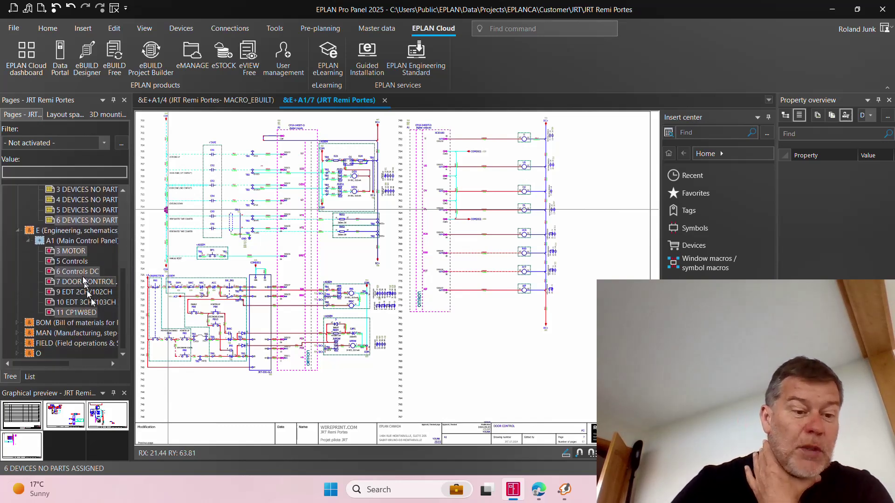
# Step: Review pages 3 MOTOR, 5 Controls, 6 Controls DC, 7 DOOR CONTROL and 9 EDT 2CH/102CH
pyautogui.click(76, 252)
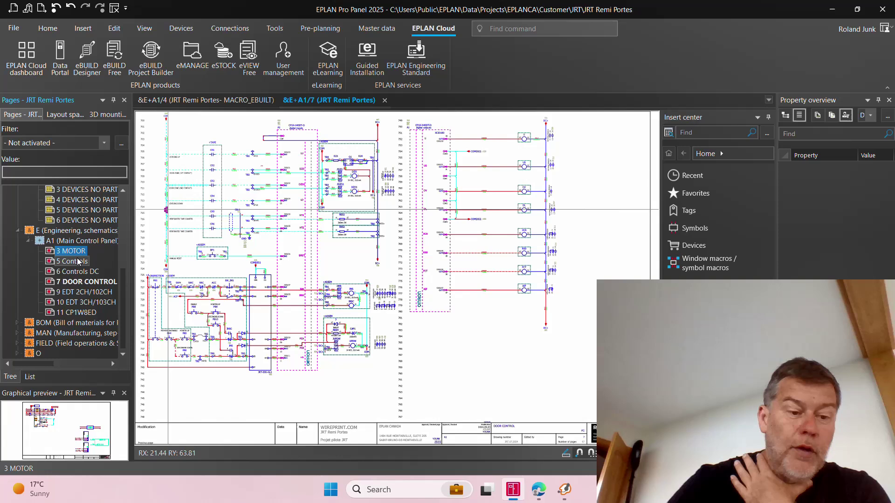
pyautogui.click(78, 261)
pyautogui.click(80, 272)
pyautogui.click(79, 282)
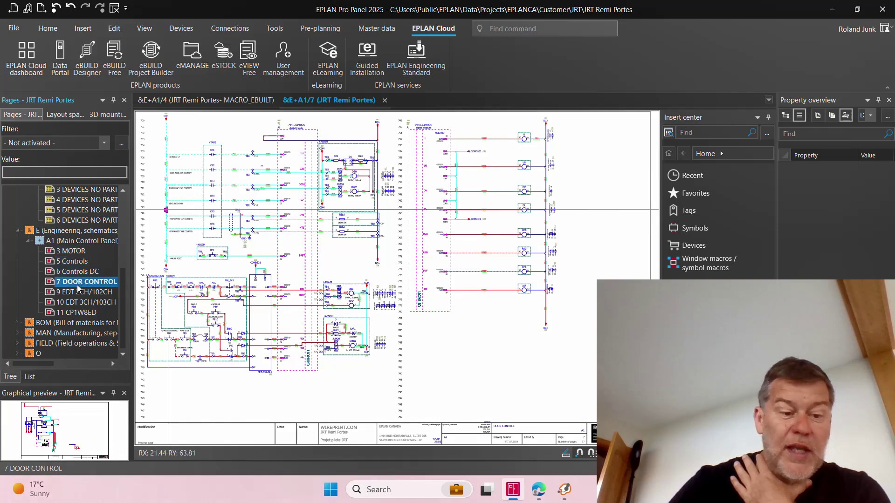
pyautogui.click(75, 292)
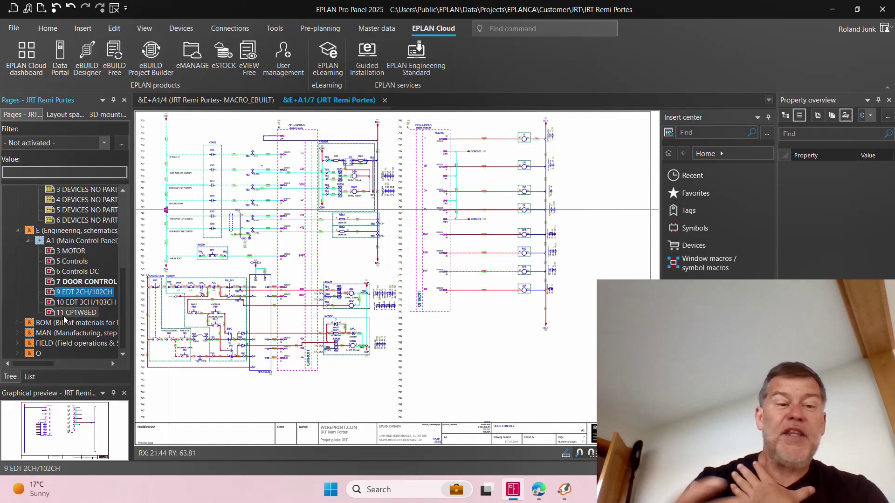
# Step: Open eBUILD Project Builder in EPLAN and select the JRT Remi OPTION A_EbUILT library
pyautogui.click(150, 51)
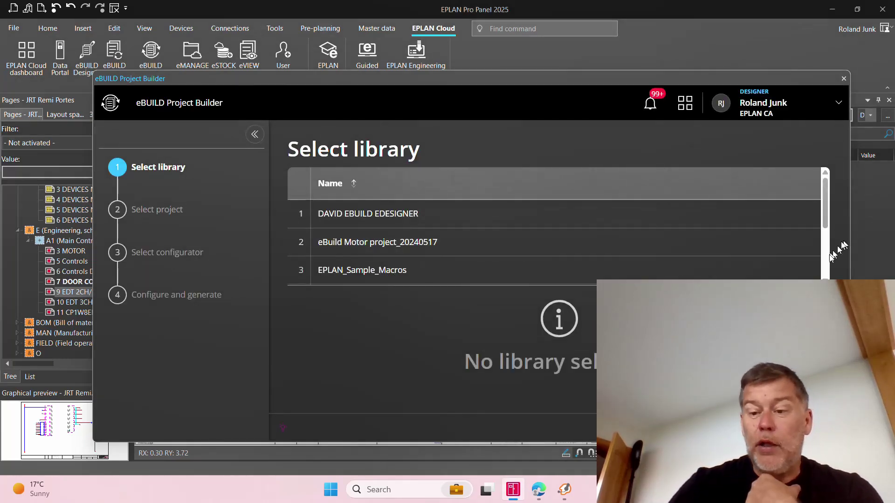
pyautogui.scroll(-3, 410, 252)
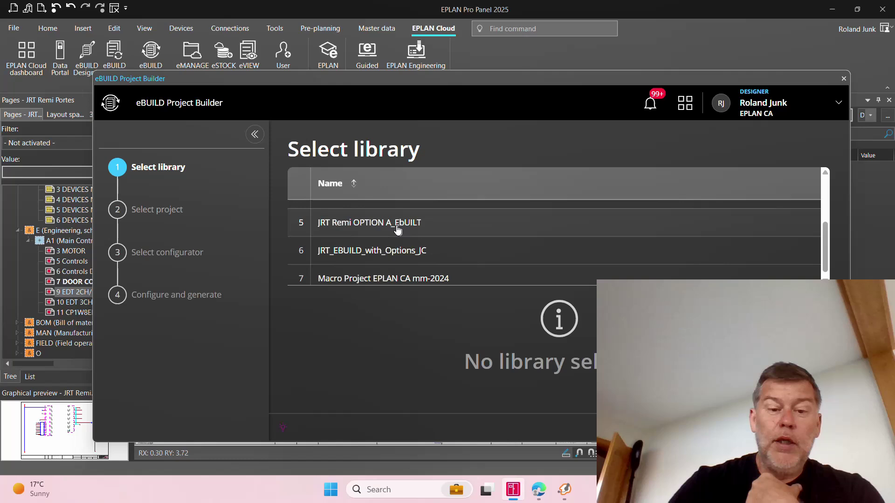
pyautogui.click(397, 229)
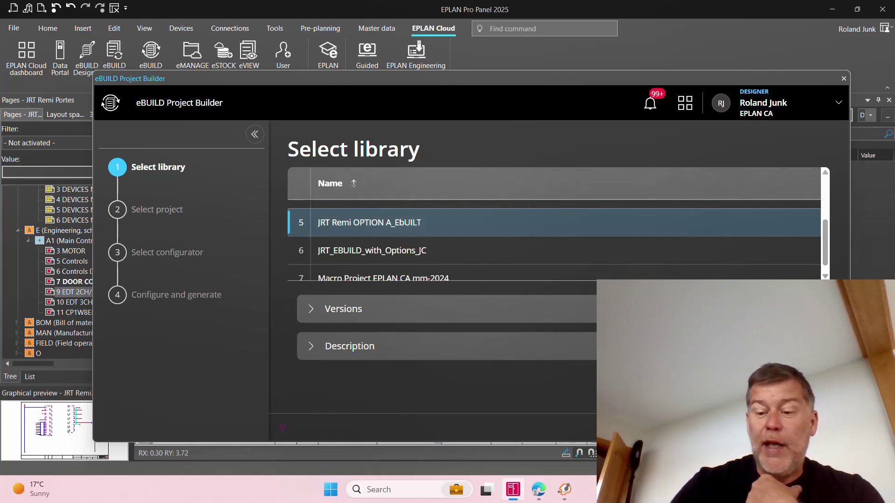
pyautogui.click(792, 428)
# Step: Choose the JRT Remi Portes project and the BASE_P4 configurator under LEARN_OPTIONA
pyautogui.click(415, 218)
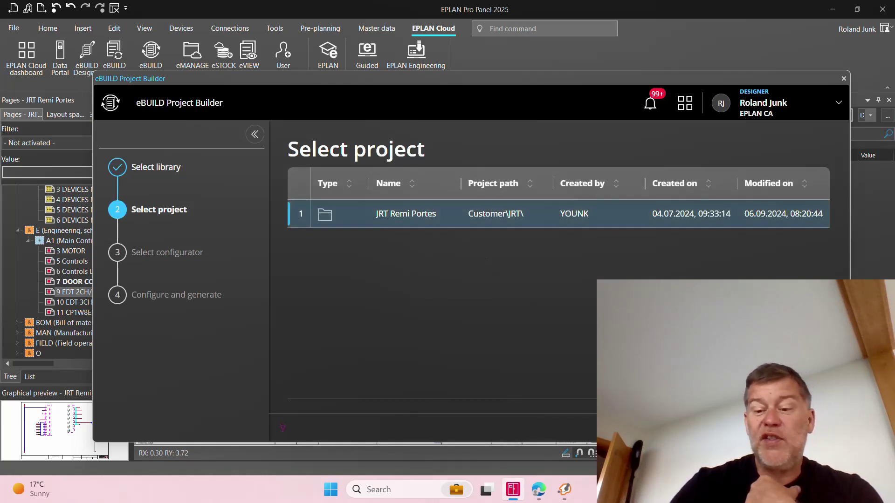
pyautogui.click(792, 428)
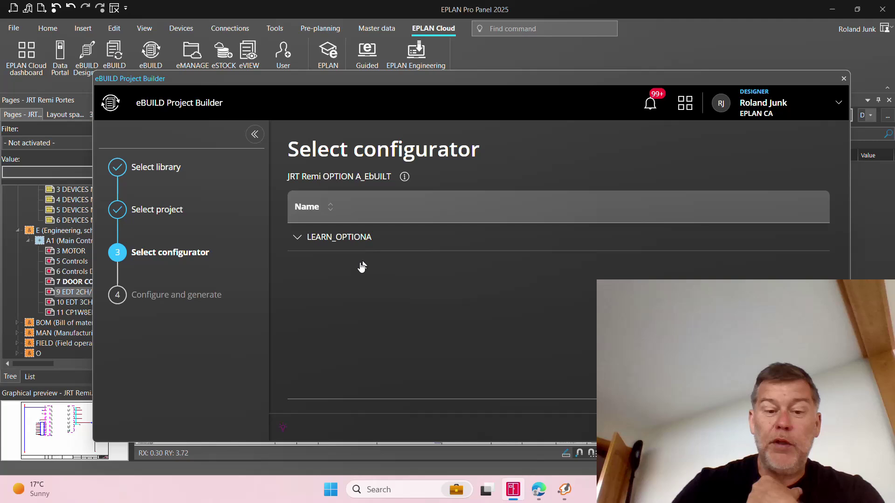
pyautogui.click(298, 238)
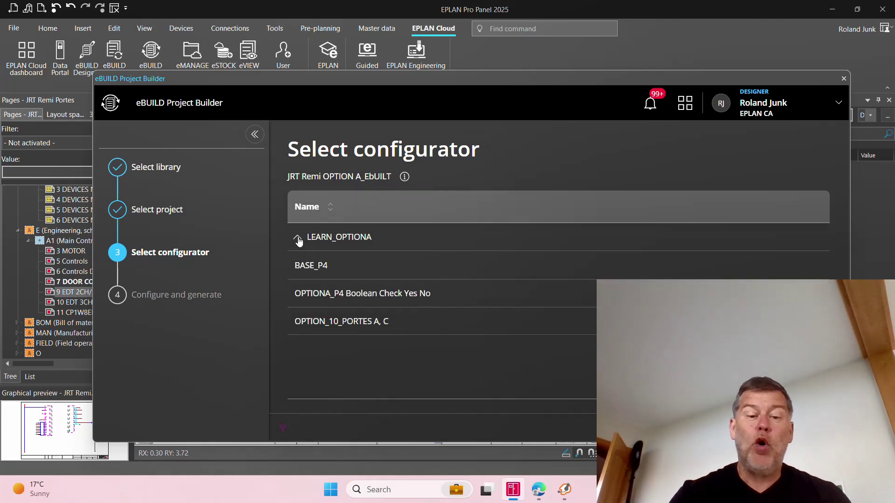
pyautogui.click(325, 270)
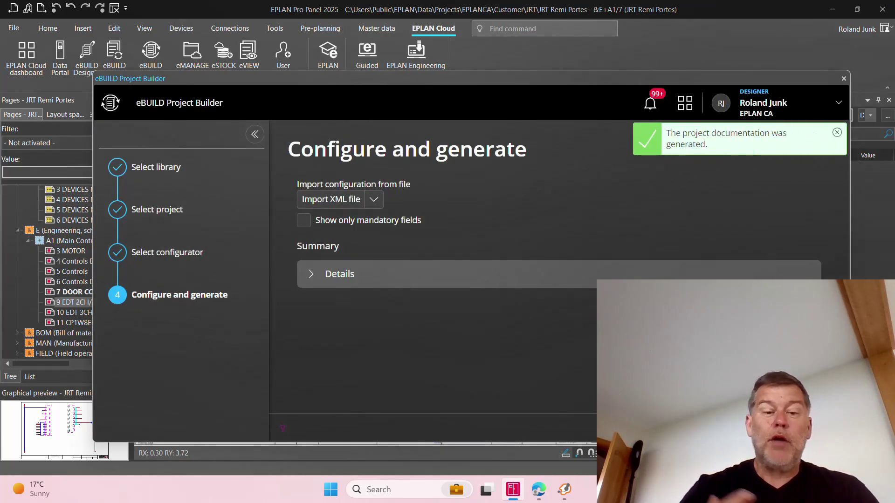
# Step: View the newly generated 4 Controls EMS page, then expand the LEARN_OPTIONA configurator group
pyautogui.click(74, 261)
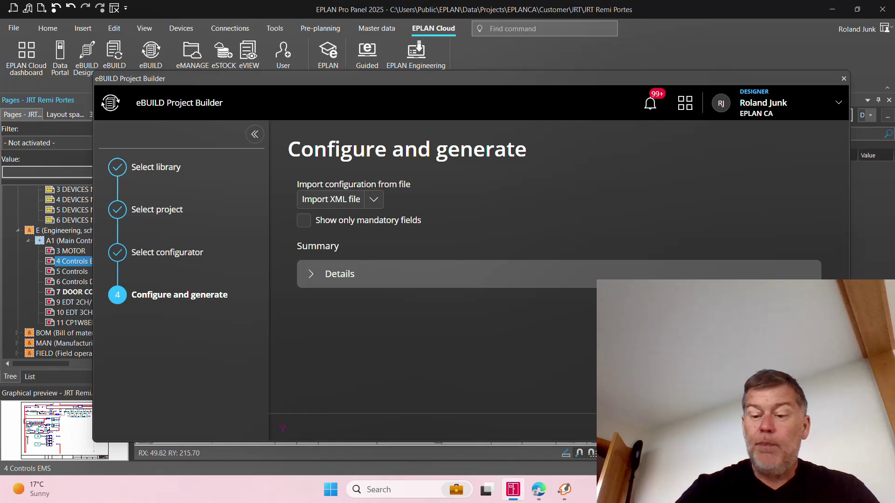
pyautogui.click(296, 238)
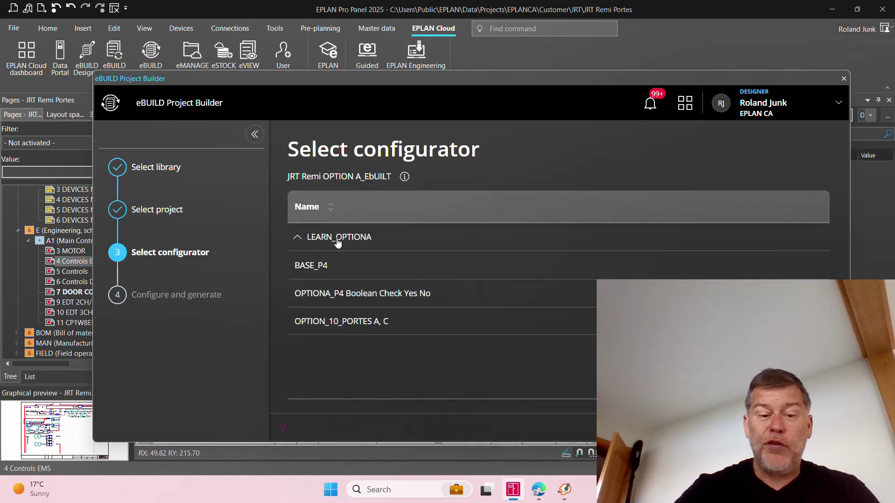
# Step: Select the OPTIONA_P4 configurator and toggle the OPTION A parameter off and back on
pyautogui.click(352, 298)
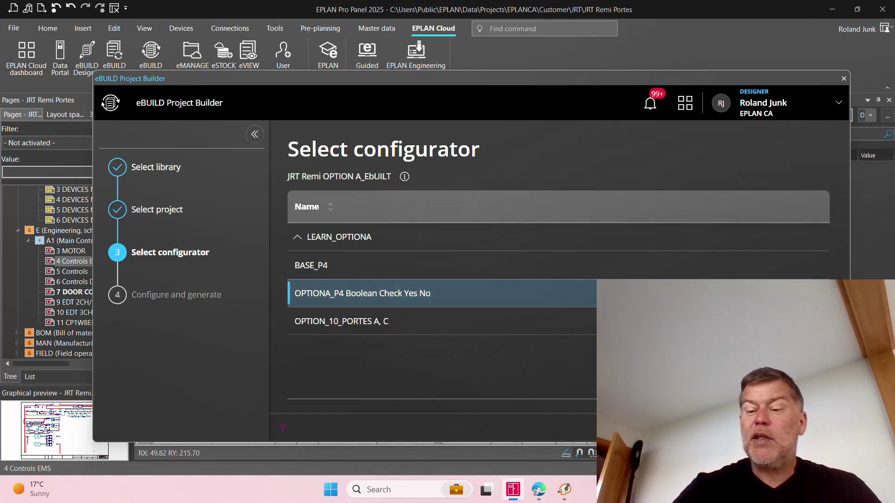
pyautogui.press('Return')
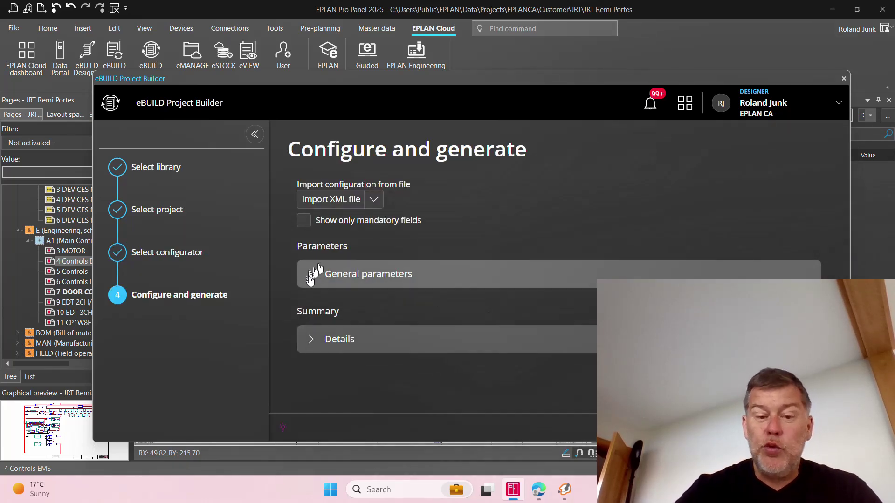
pyautogui.click(311, 275)
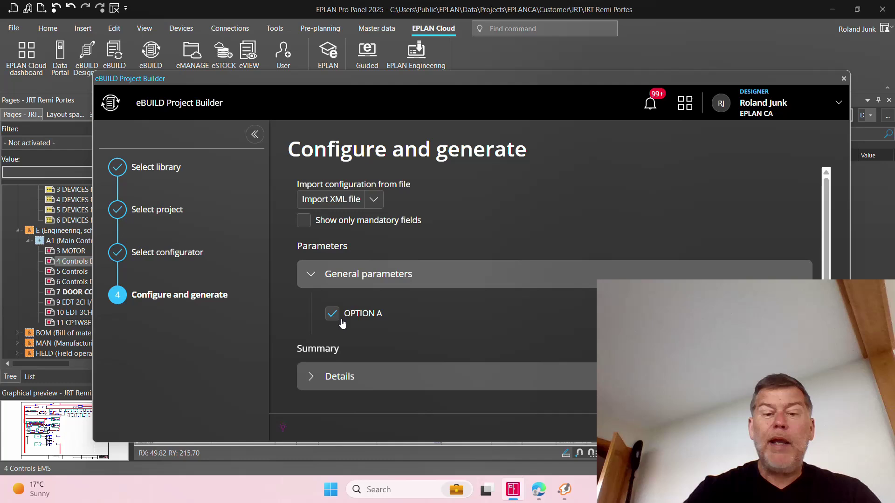
pyautogui.click(331, 316)
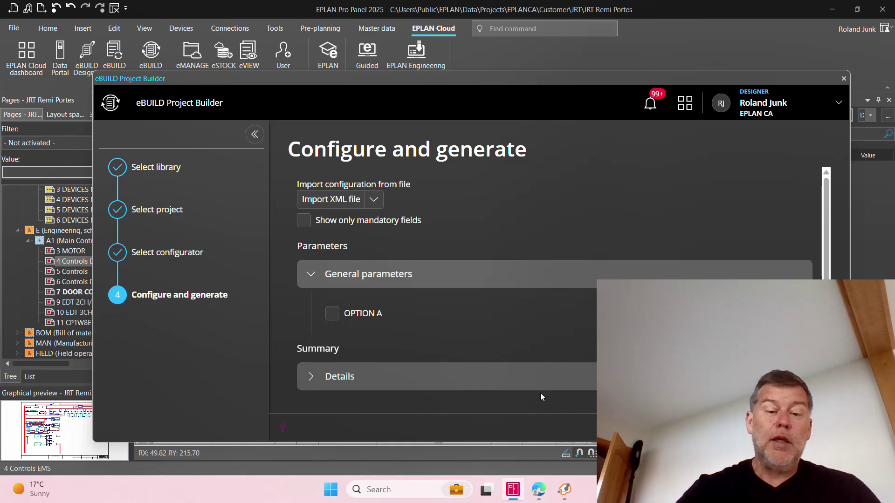
pyautogui.click(332, 316)
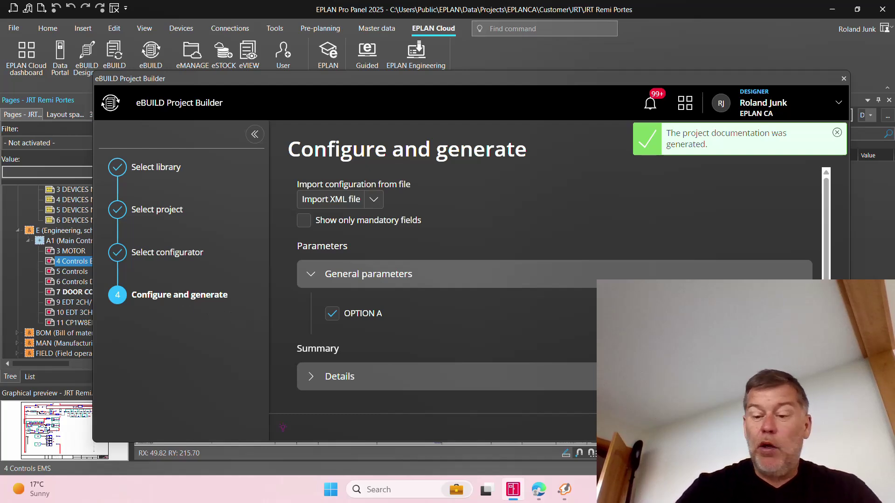
# Step: Return to configurator selection and choose OPTION_10_PORTES A, C under LEARN_OPTIONA
pyautogui.click(170, 253)
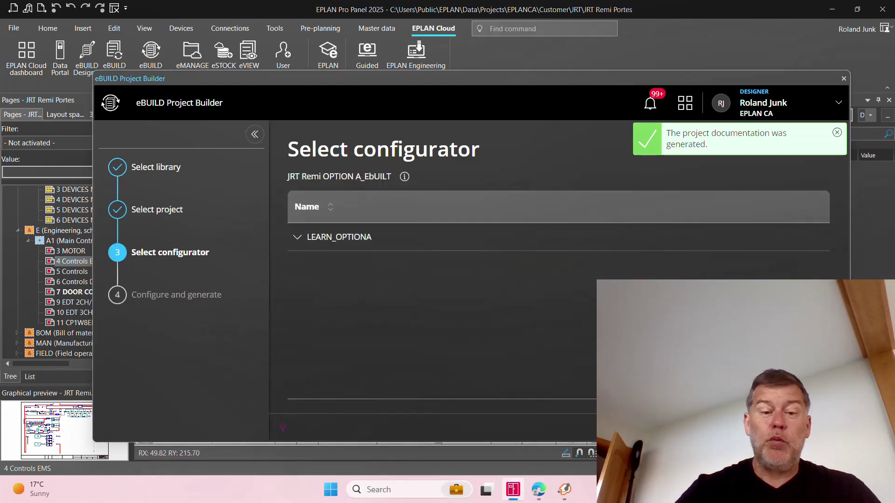
pyautogui.click(297, 239)
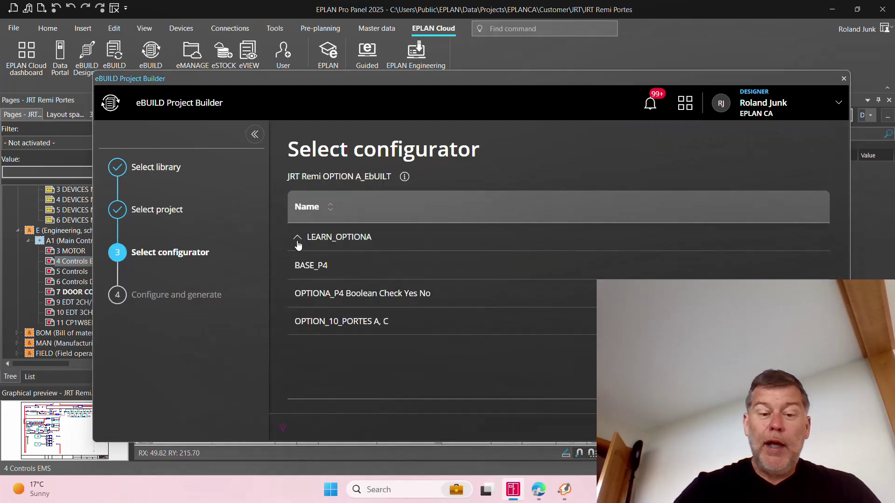
pyautogui.click(348, 322)
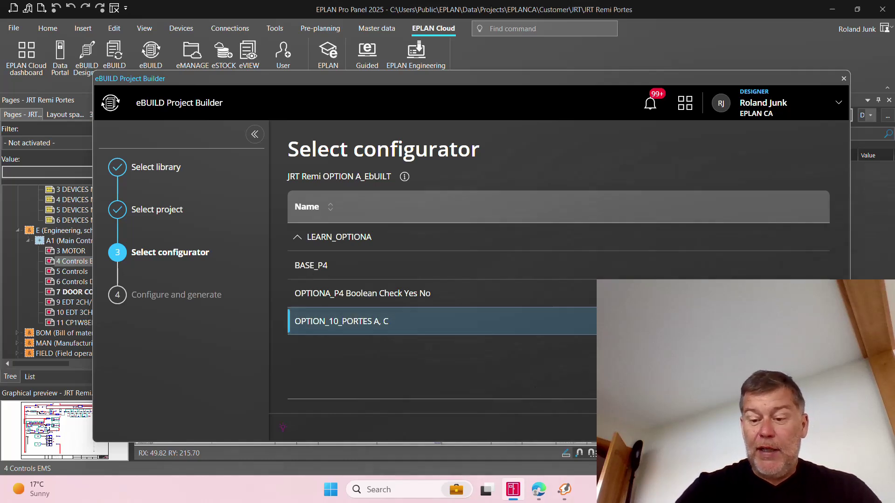
pyautogui.click(312, 275)
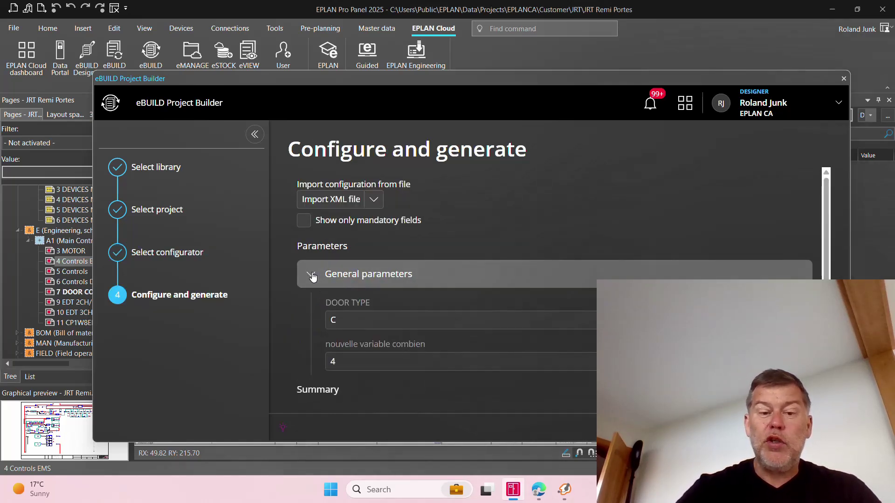
# Step: Try DOOR TYPE A with nouvelle variable combien 1, then switch DOOR TYPE back to C
pyautogui.click(392, 322)
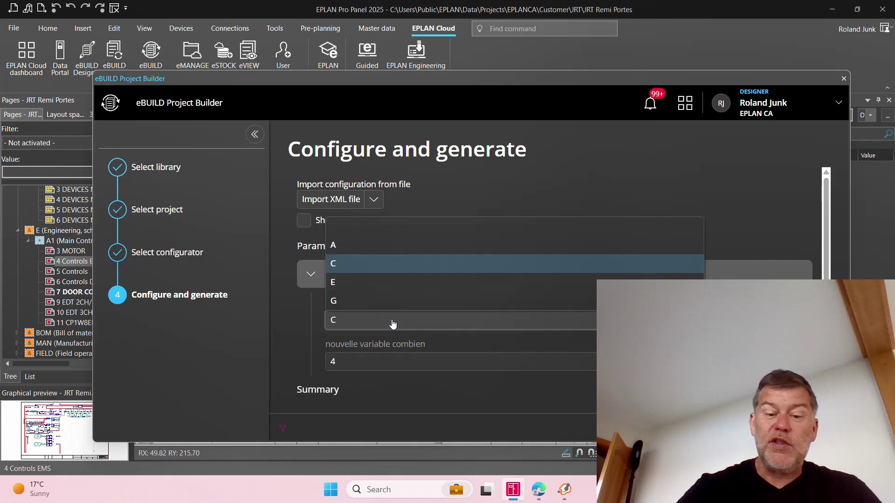
pyautogui.click(385, 246)
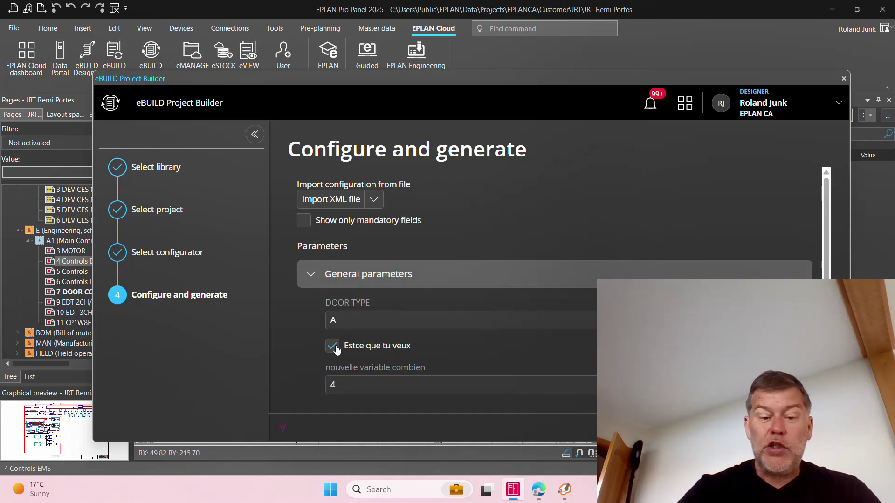
pyautogui.click(364, 388)
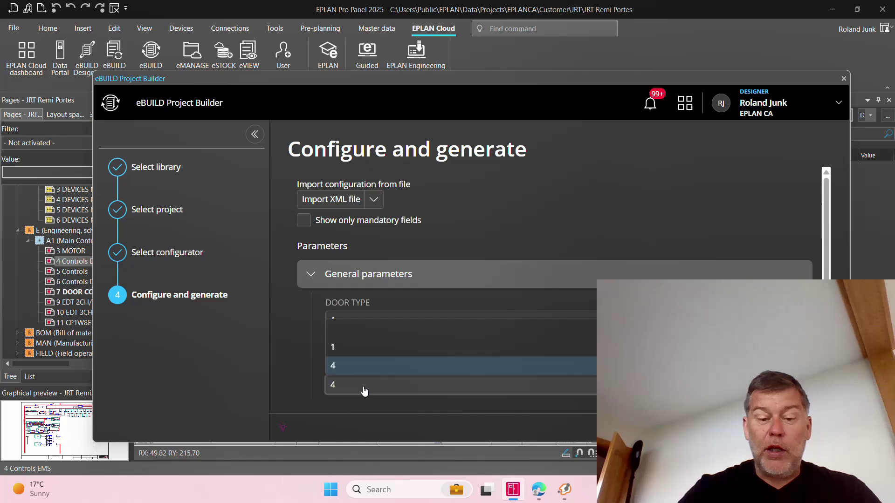
pyautogui.click(350, 347)
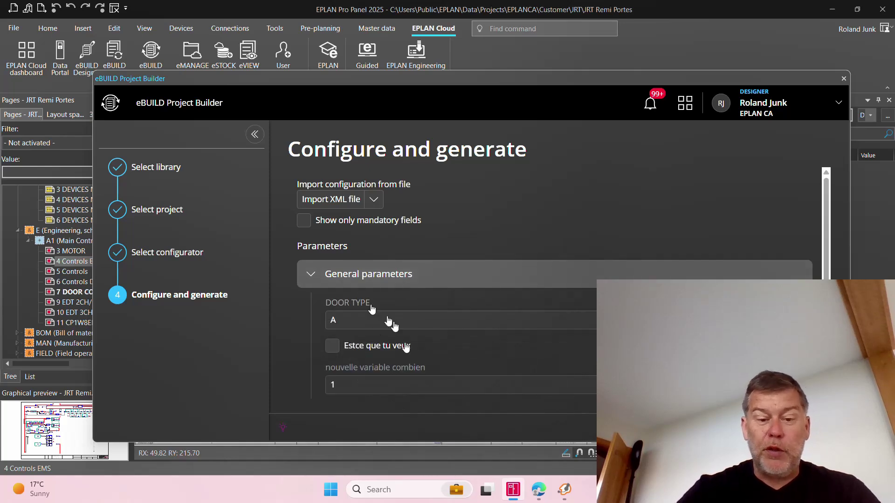
pyautogui.click(373, 321)
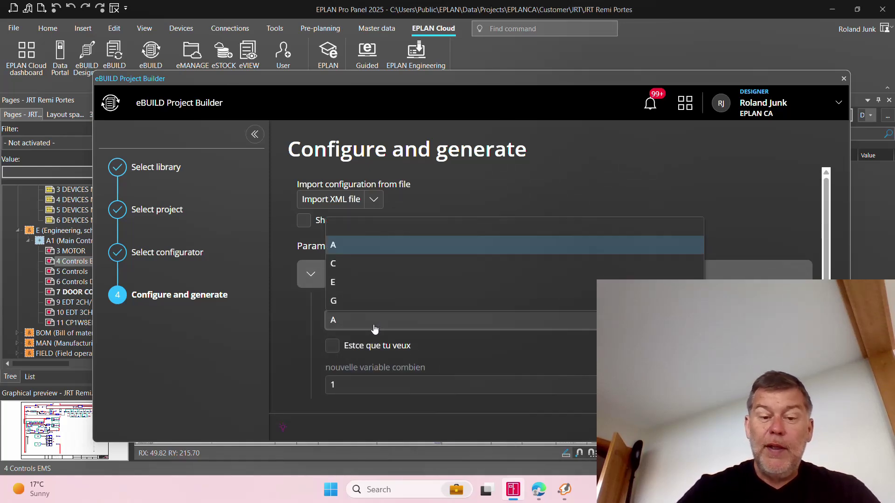
pyautogui.click(374, 265)
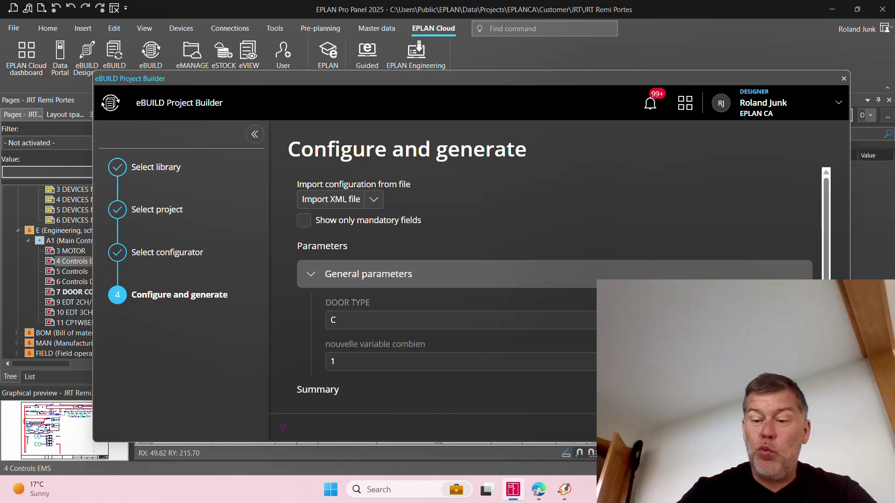
# Step: Generate with DOOR TYPE A and combien 4, then preview pages 2 POWER DISTRIBUTION and 8 MAINTENANCE
pyautogui.scroll(-1, 436, 291)
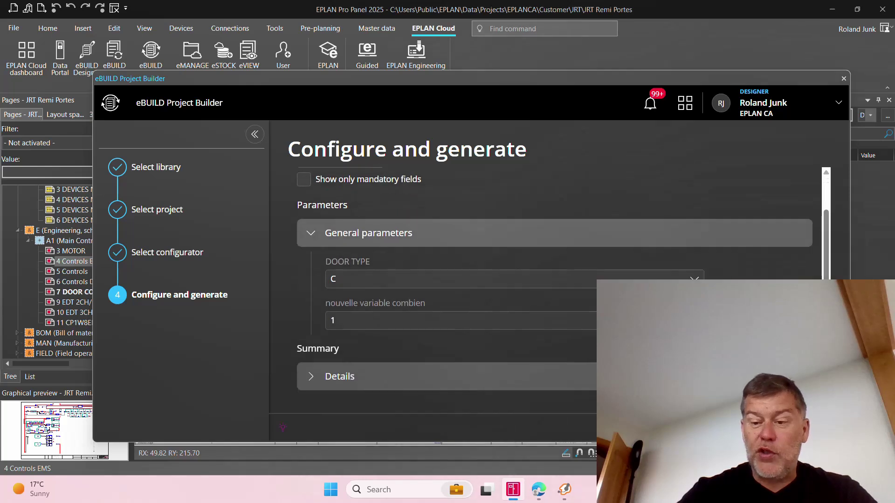
pyautogui.click(413, 285)
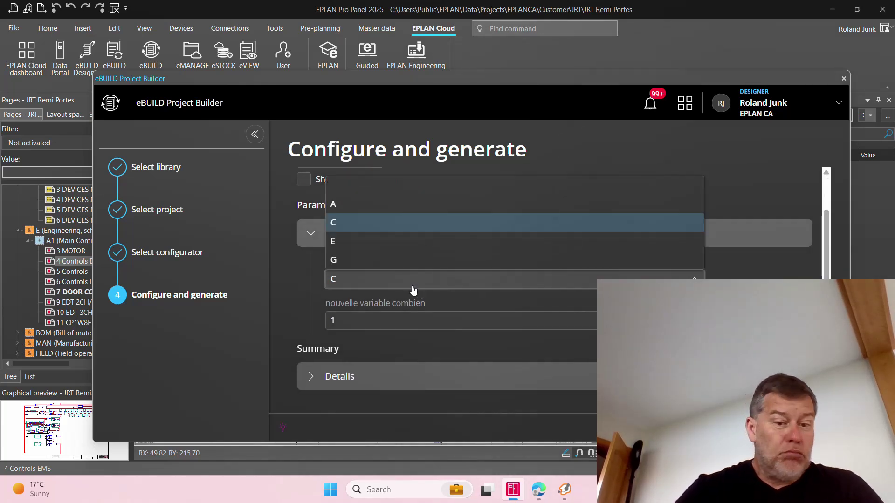
pyautogui.click(386, 204)
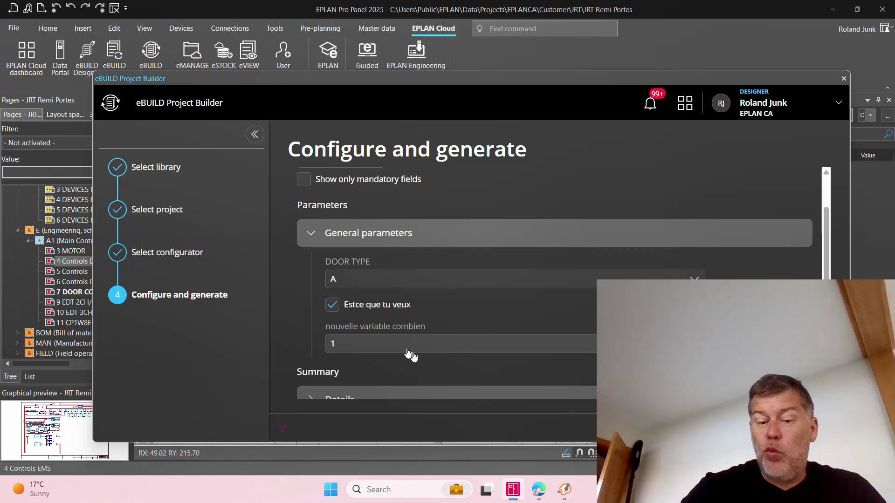
pyautogui.click(395, 345)
pyautogui.click(376, 324)
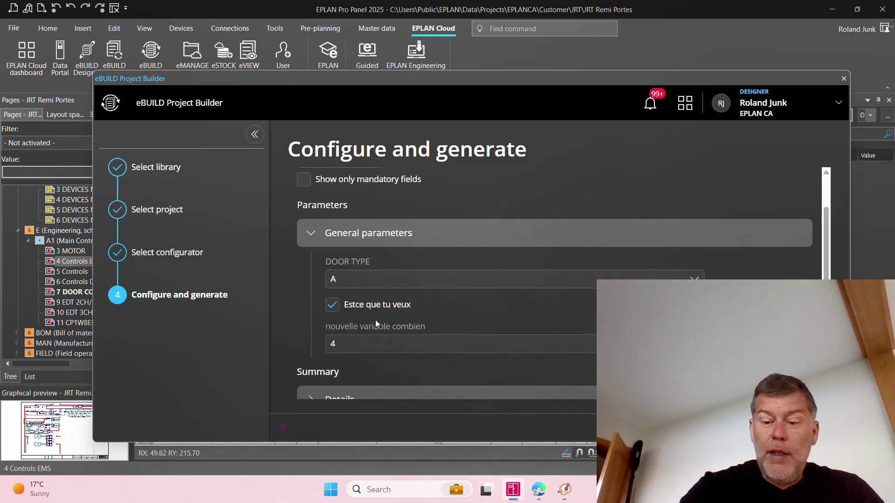
pyautogui.click(792, 427)
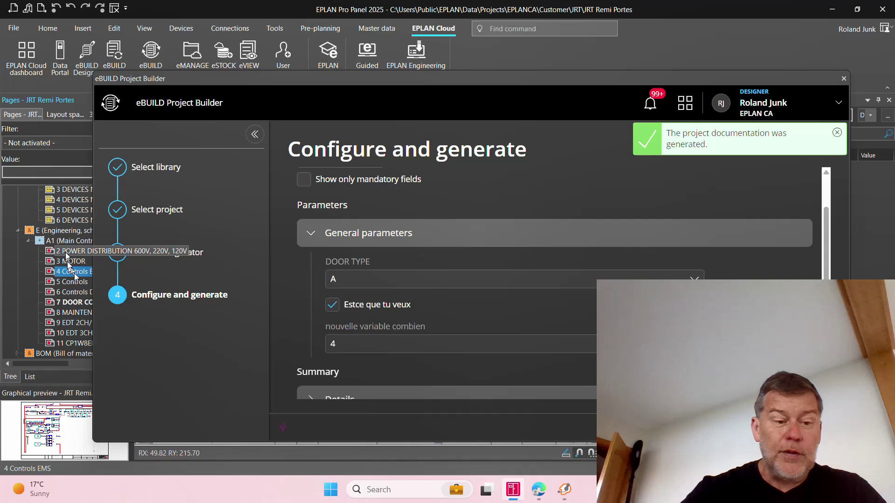
pyautogui.click(67, 252)
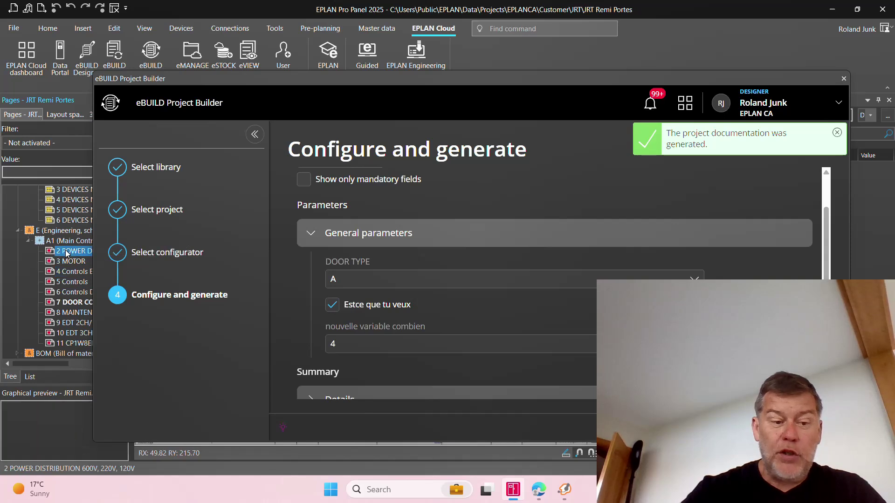
pyautogui.click(71, 313)
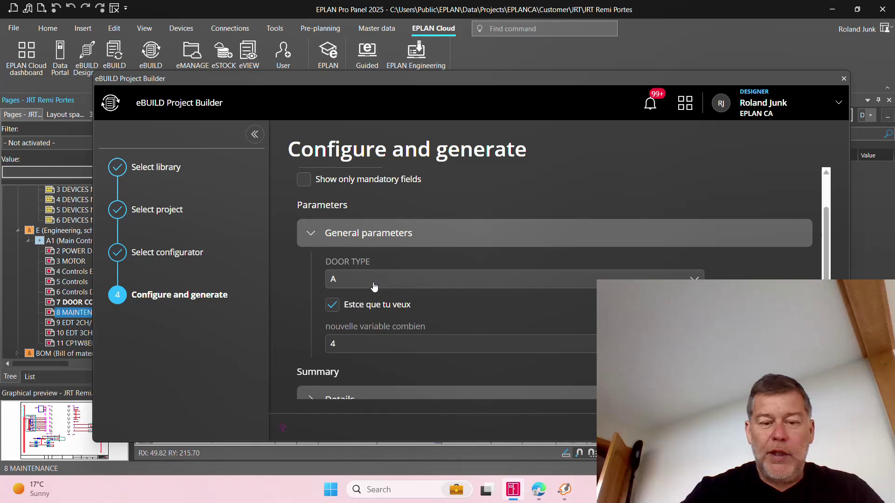
# Step: Change DOOR TYPE to C, preview page 2 POWER DISTRIBUTION, and regenerate the documentation
pyautogui.click(372, 283)
pyautogui.click(353, 226)
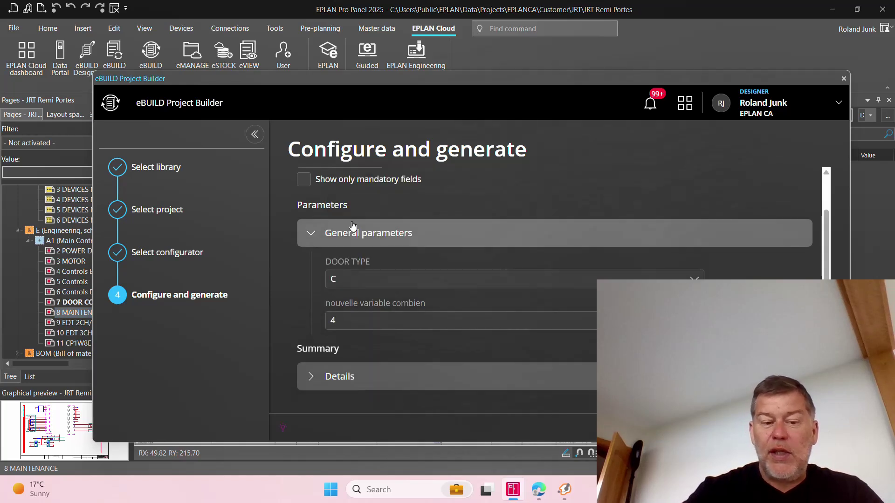
pyautogui.click(72, 252)
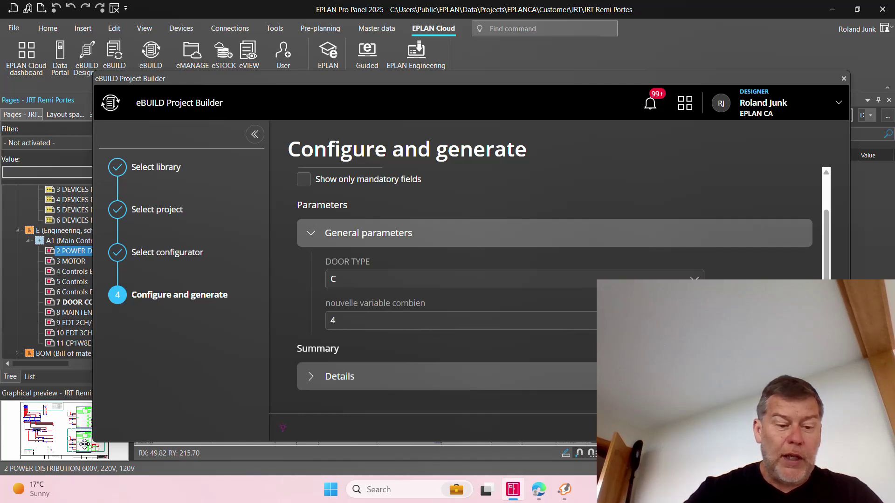
pyautogui.click(811, 426)
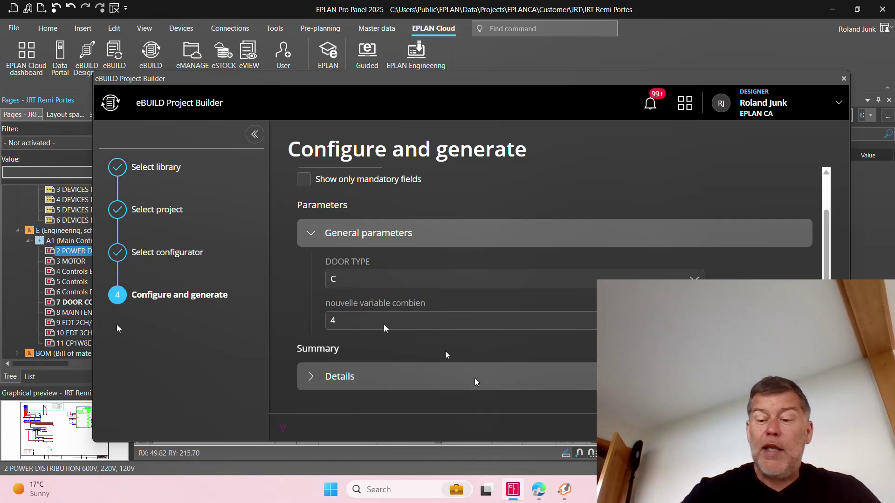
# Step: Go back and reopen the OPTION_10_PORTES A, C configurator at the Configure and generate step
pyautogui.click(727, 428)
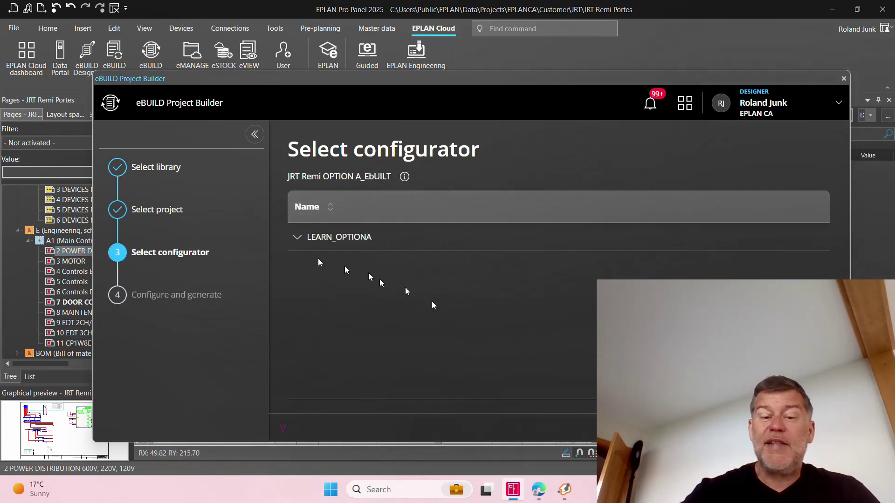
pyautogui.click(299, 238)
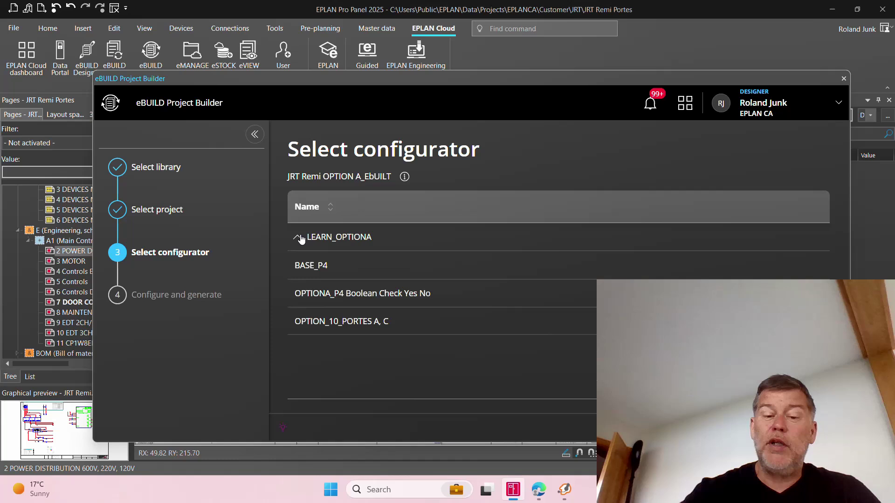
pyautogui.click(358, 331)
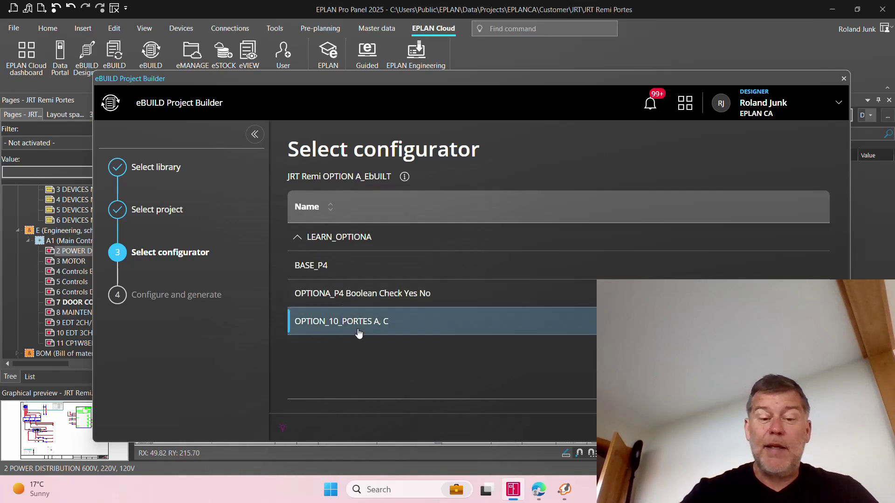
pyautogui.click(792, 428)
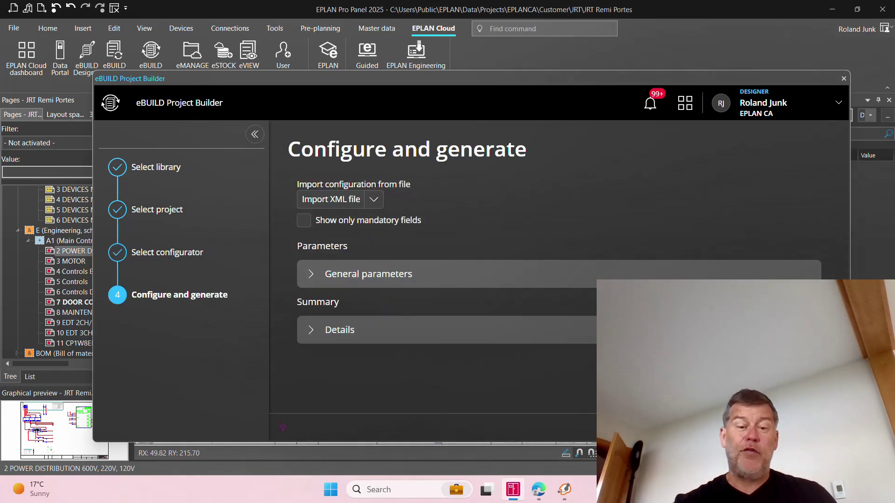
pyautogui.click(312, 275)
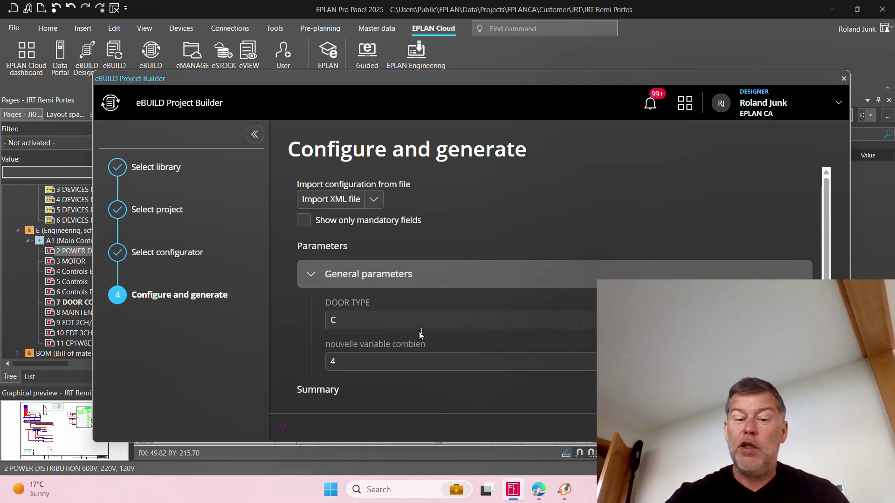
pyautogui.click(310, 273)
# Step: Import OPTION_10_PORTES selection C_ModelTypeC_ClientXY_DEC202x.xml from Downloads as the configuration
pyautogui.click(336, 204)
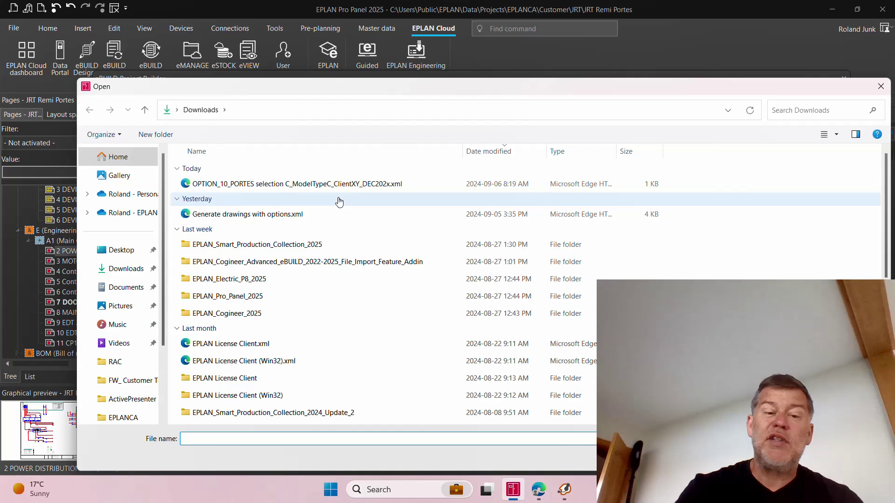
pyautogui.click(342, 185)
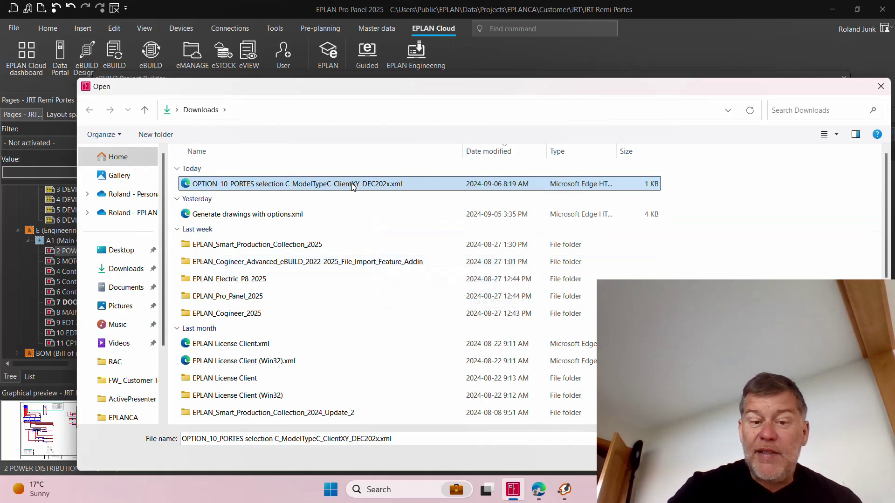
pyautogui.doubleClick(366, 185)
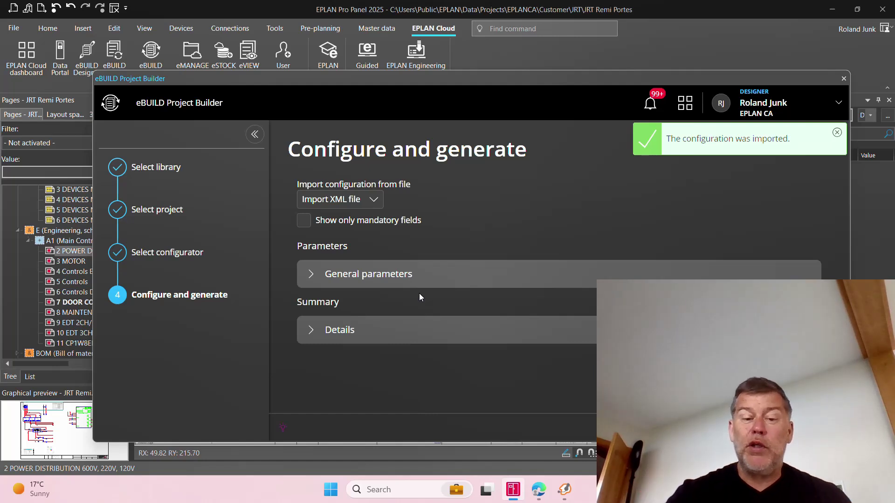
# Step: Generate the project pages from the eBUILD configuration, then open page 2 POWER DISTRIBUTION
pyautogui.click(309, 278)
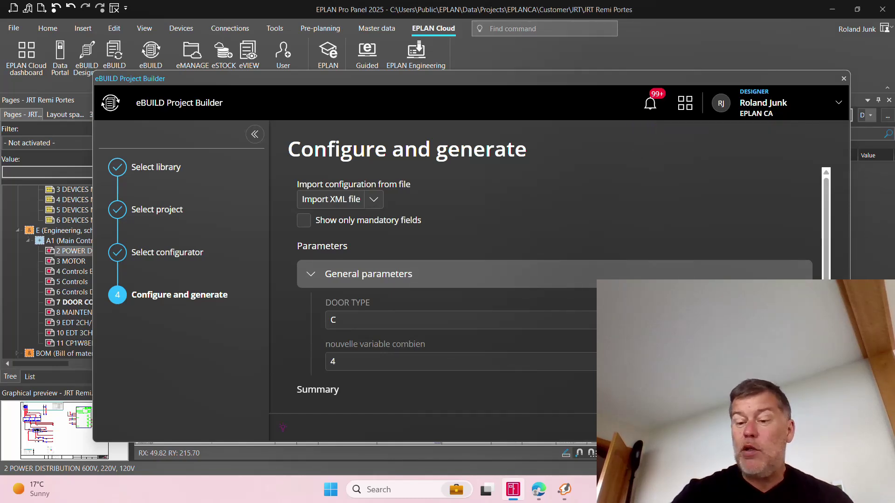
pyautogui.click(283, 427)
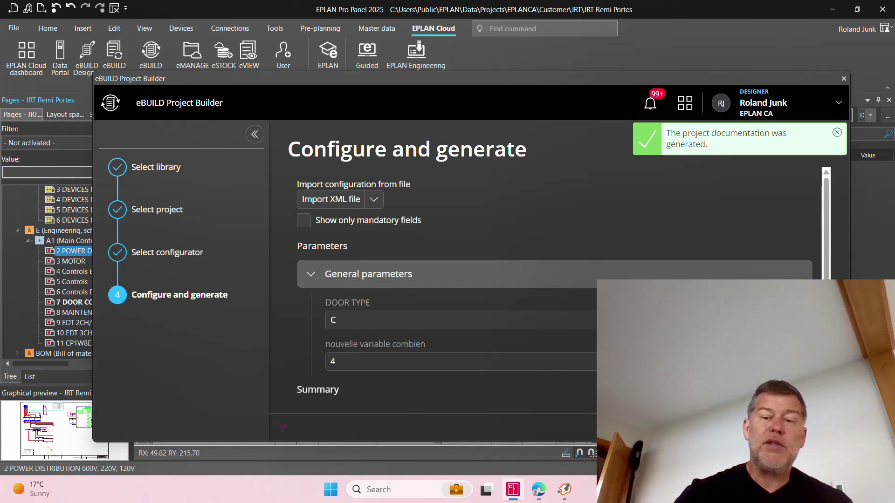
pyautogui.click(843, 81)
pyautogui.click(78, 252)
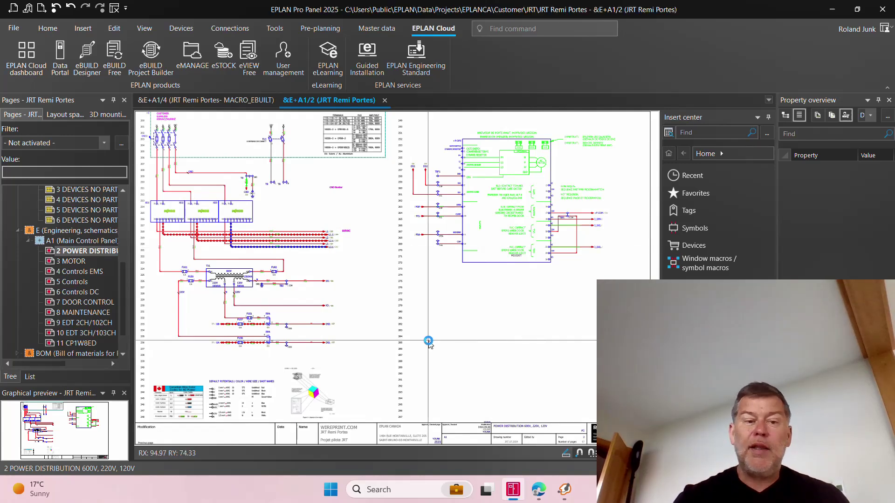
# Step: Check the part assigned to safety switch DSC1, then select the JRT Remi Portes project node
pyautogui.click(163, 145)
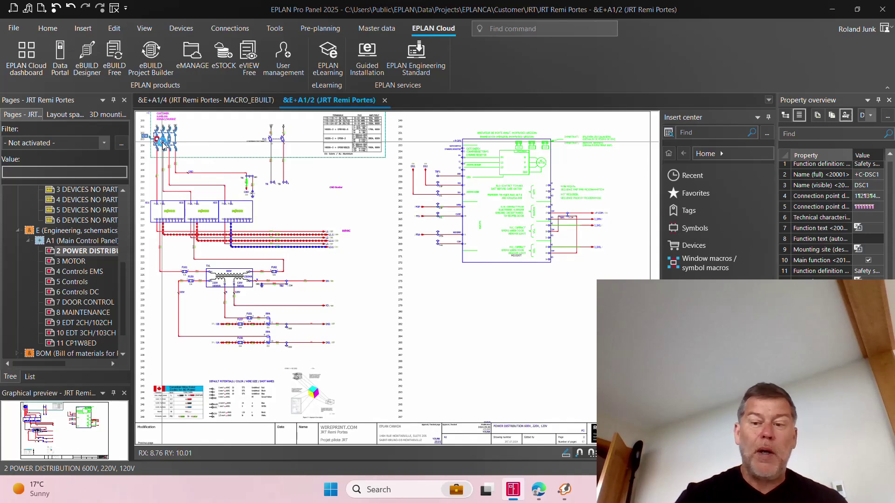
pyautogui.doubleClick(163, 144)
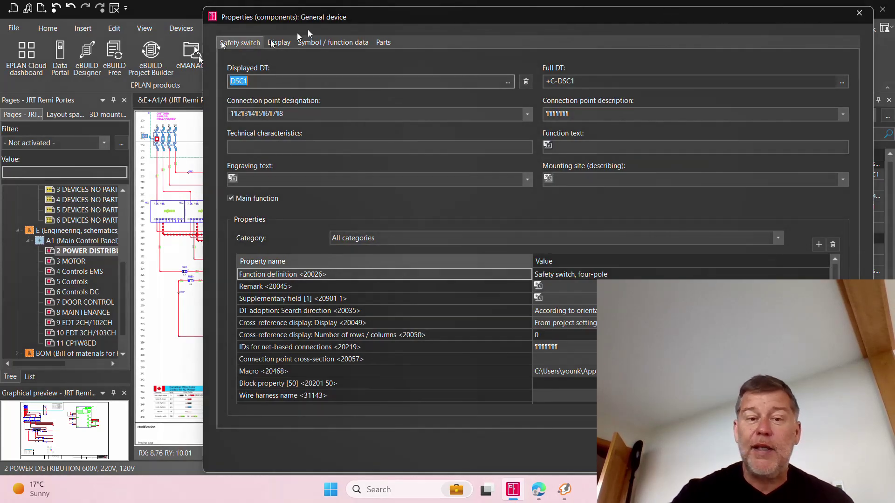
pyautogui.click(380, 42)
pyautogui.press('Escape')
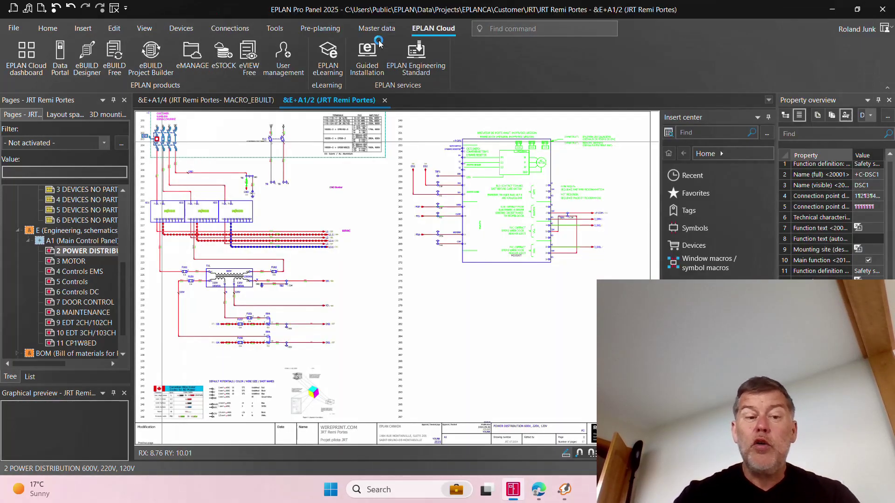
pyautogui.scroll(5, 65, 233)
pyautogui.click(63, 201)
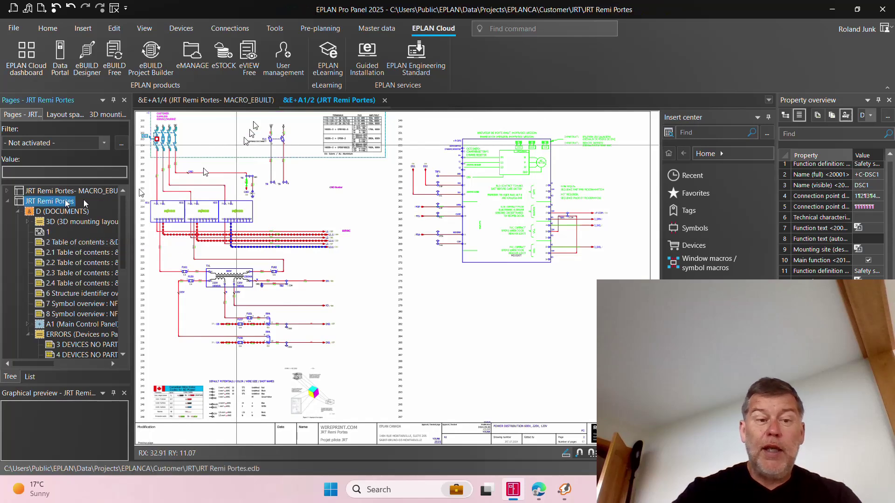
pyautogui.click(275, 29)
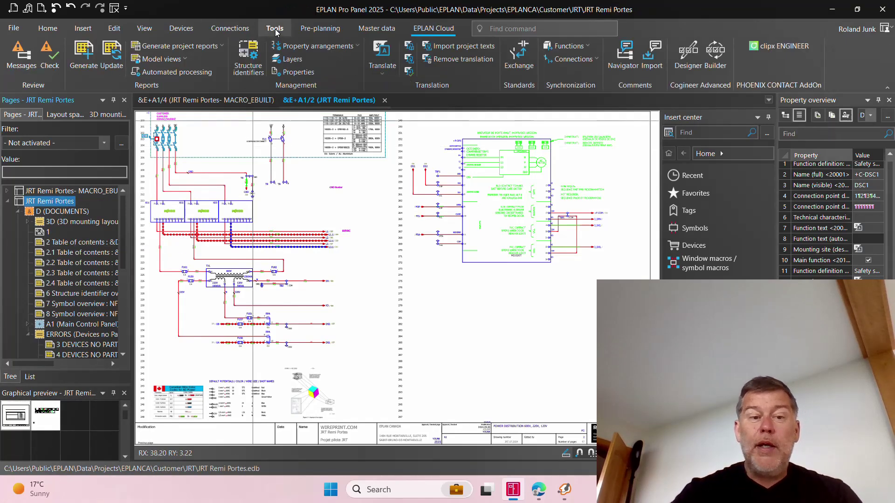
pyautogui.click(206, 71)
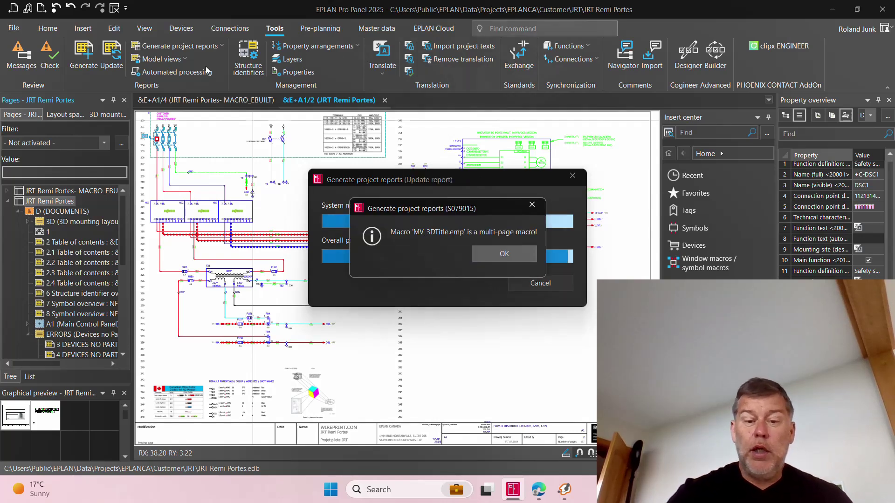
pyautogui.click(512, 259)
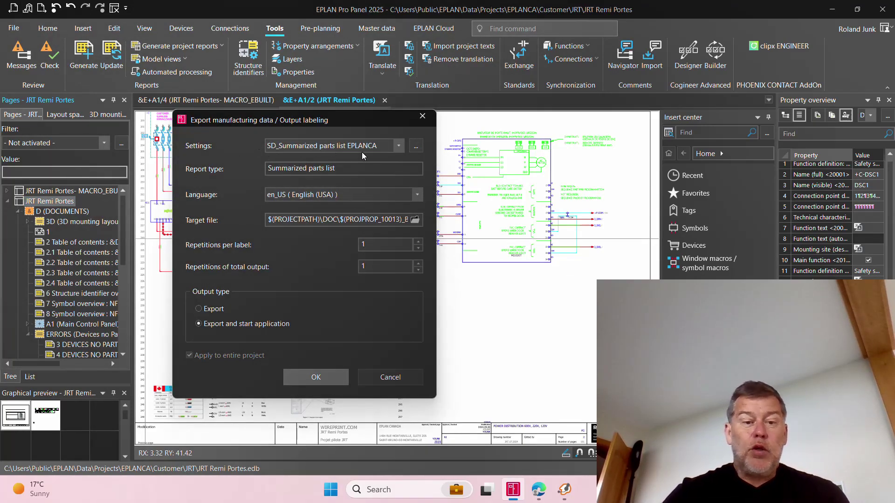
# Step: Export the summarized parts list with SD_Summarized parts list EPLANCA settings, opening it in Excel
pyautogui.click(317, 378)
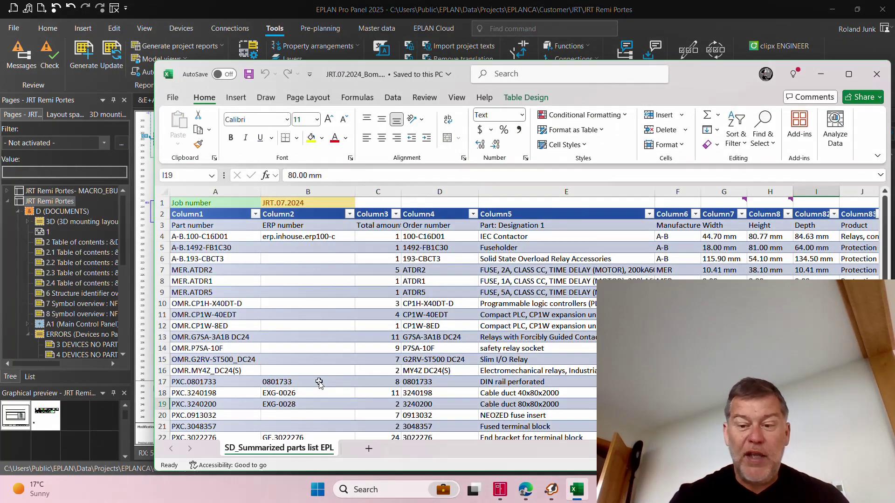
# Step: Inspect the CP1W-40EDT row in JRT.07.2024_Bom.xlsx, then close Excel
pyautogui.click(369, 313)
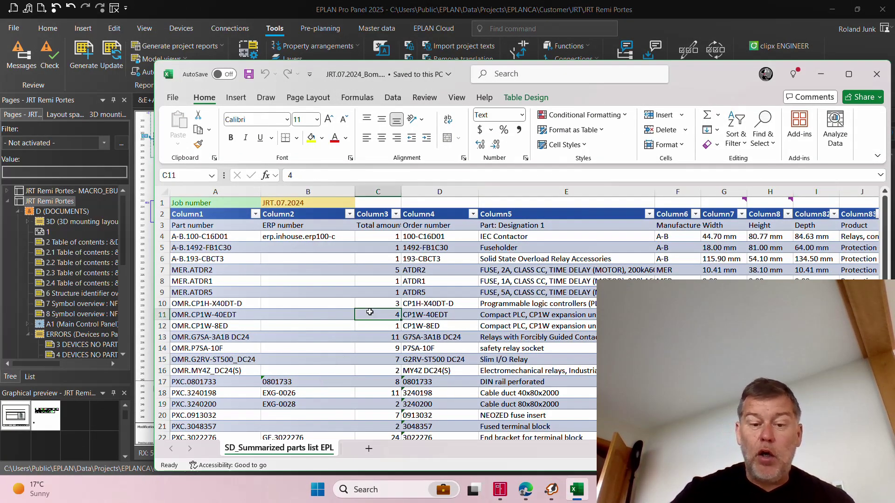
pyautogui.press('Left')
pyautogui.press('Left')
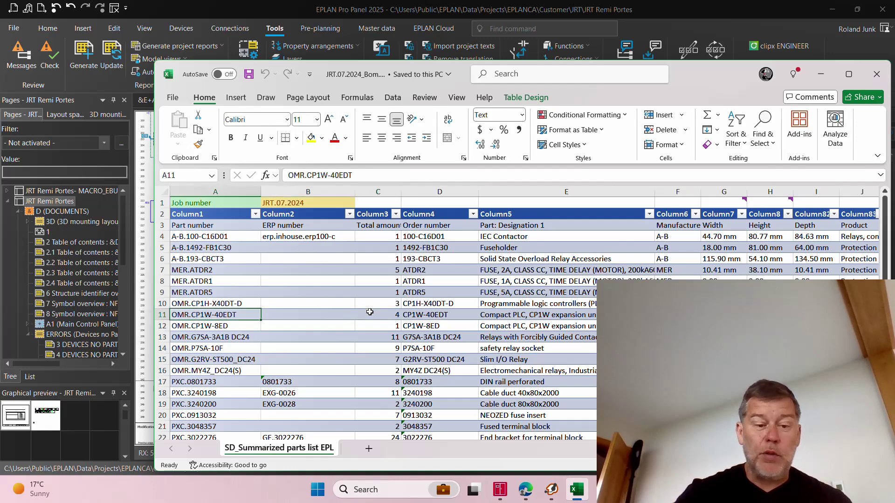
pyautogui.press('Right')
pyautogui.press('Right')
pyautogui.press('Right')
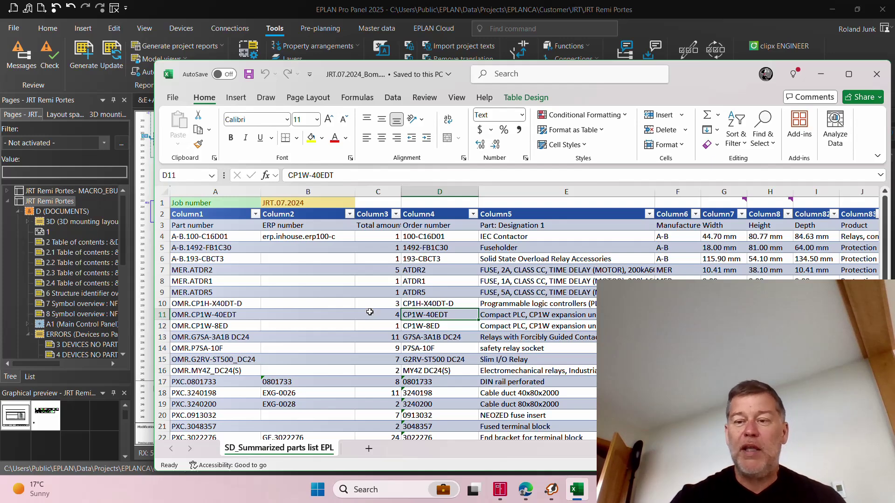
pyautogui.click(876, 76)
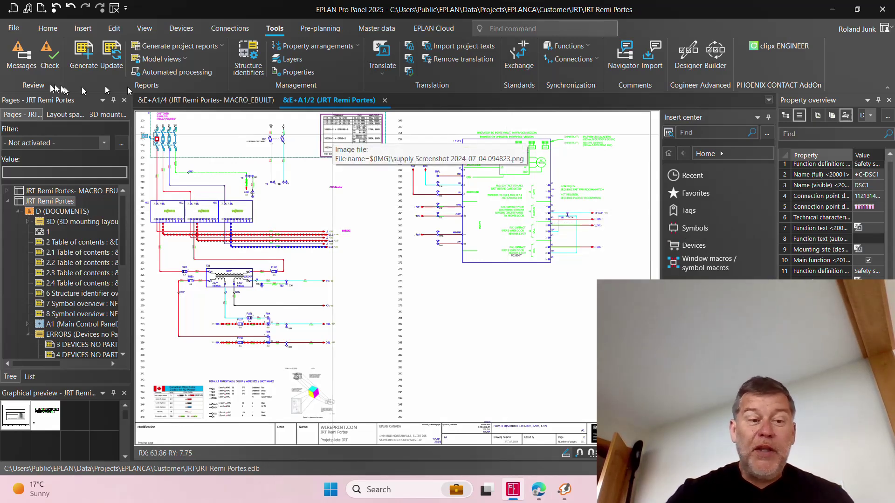
# Step: Open the JRT Remi Portes A1 layout space from the Layout space navigator
pyautogui.click(59, 116)
pyautogui.click(65, 200)
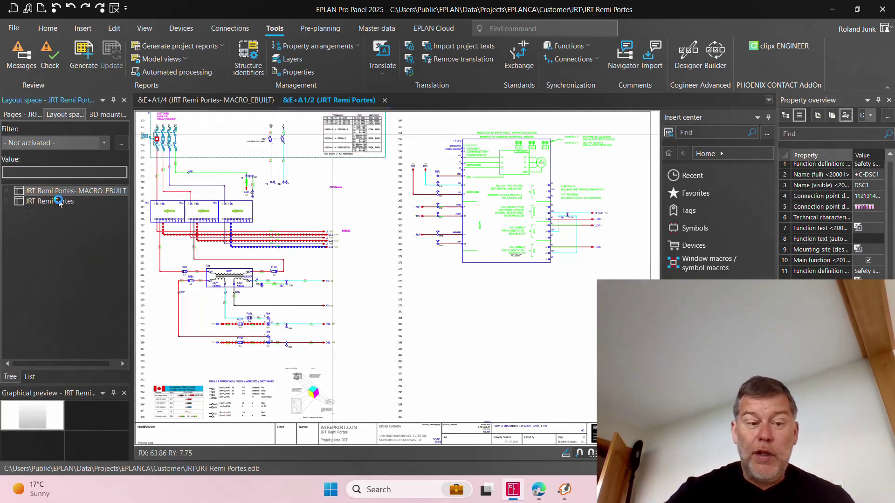
pyautogui.click(74, 438)
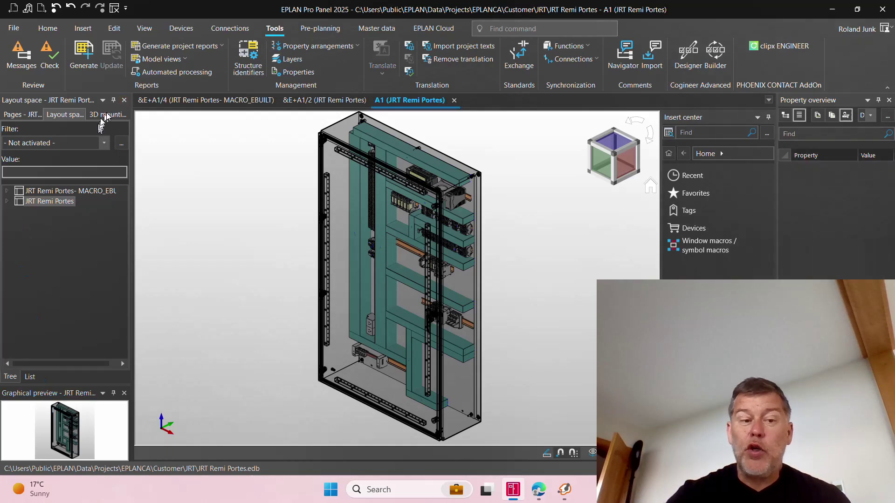
# Step: Expand JRT Remi Portes > A1 (Main Control Panel) in the 3D mounting layout navigator
pyautogui.click(110, 115)
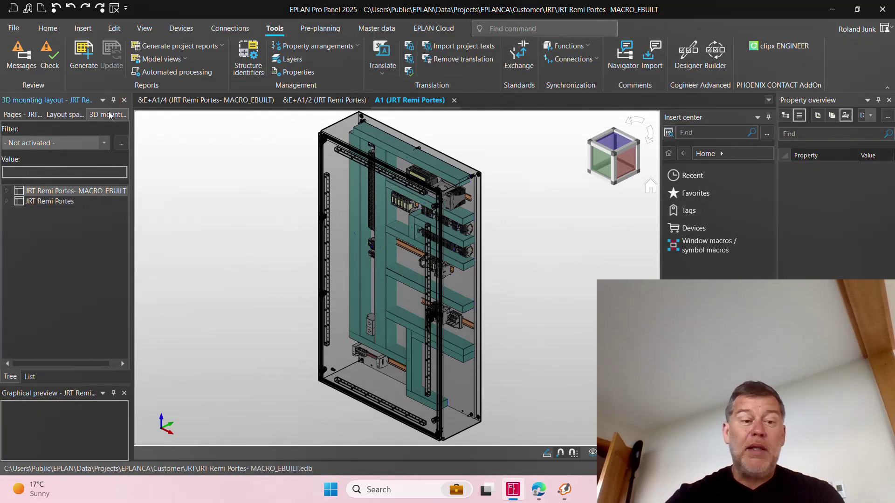
pyautogui.click(59, 204)
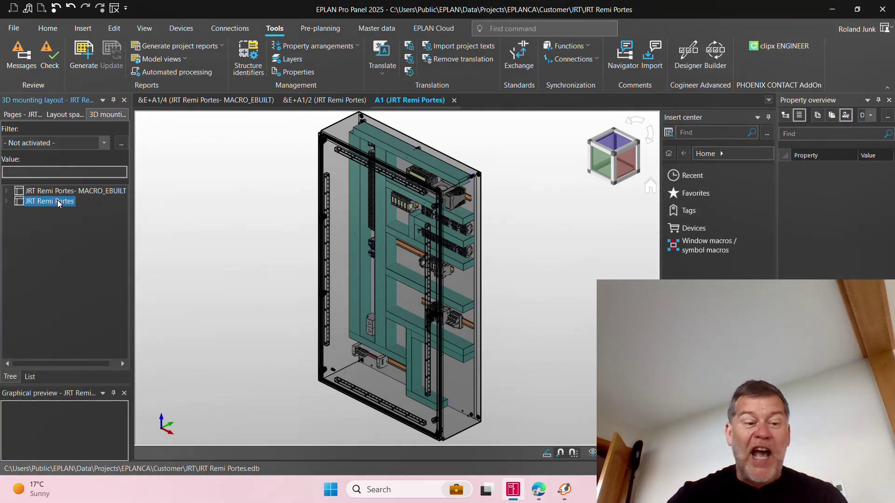
pyautogui.doubleClick(59, 204)
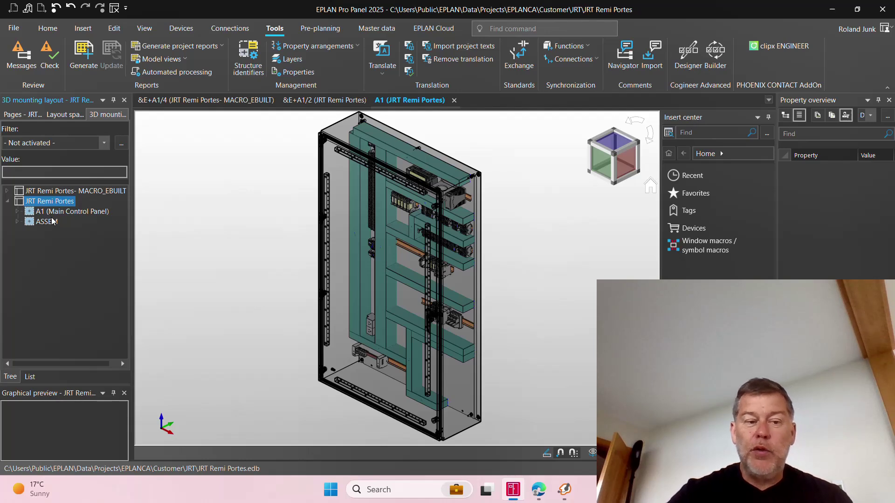
pyautogui.click(55, 214)
pyautogui.doubleClick(54, 214)
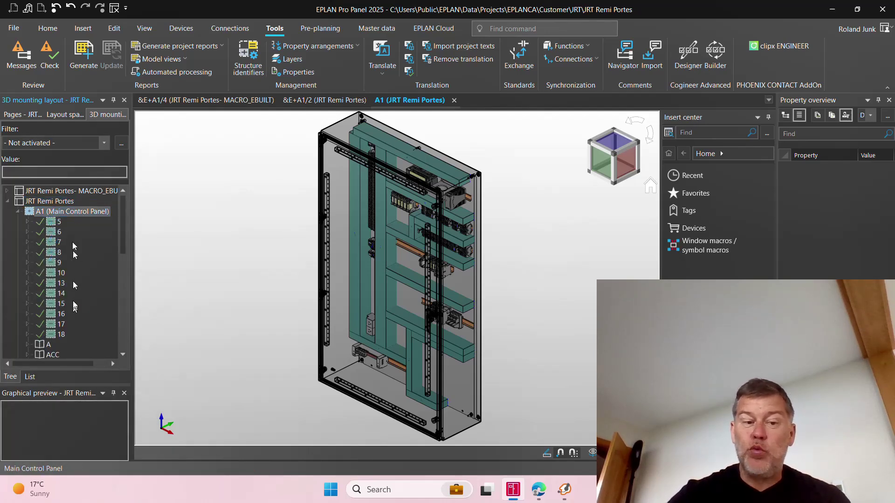
pyautogui.scroll(-5, 74, 303)
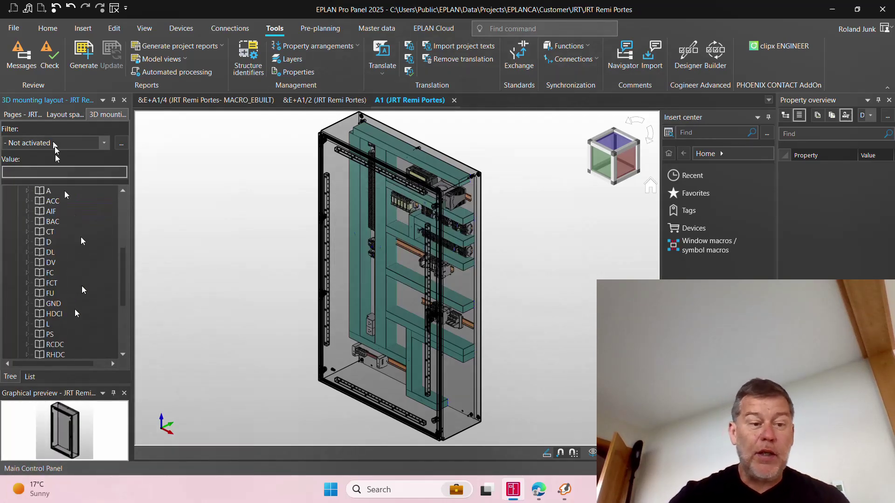
# Step: Filter the navigator to Unplaced parts and expand the FU fuse and TB terminal groups
pyautogui.click(43, 143)
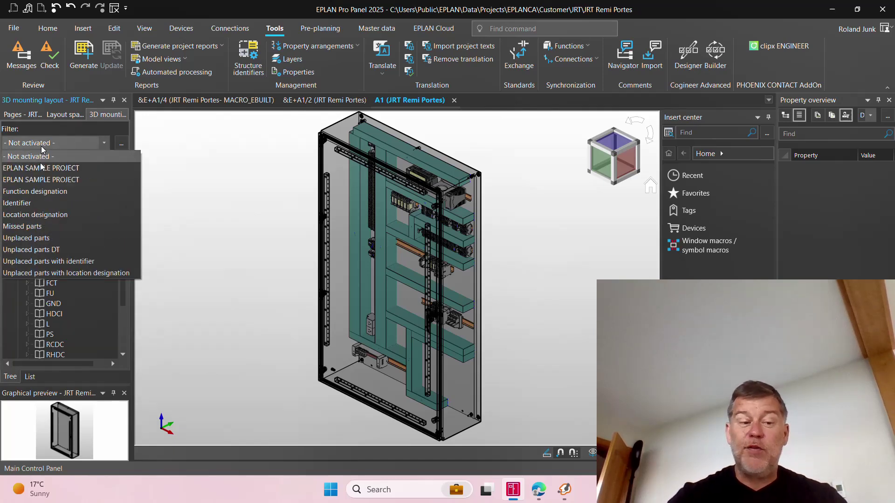
pyautogui.click(50, 239)
pyautogui.click(46, 232)
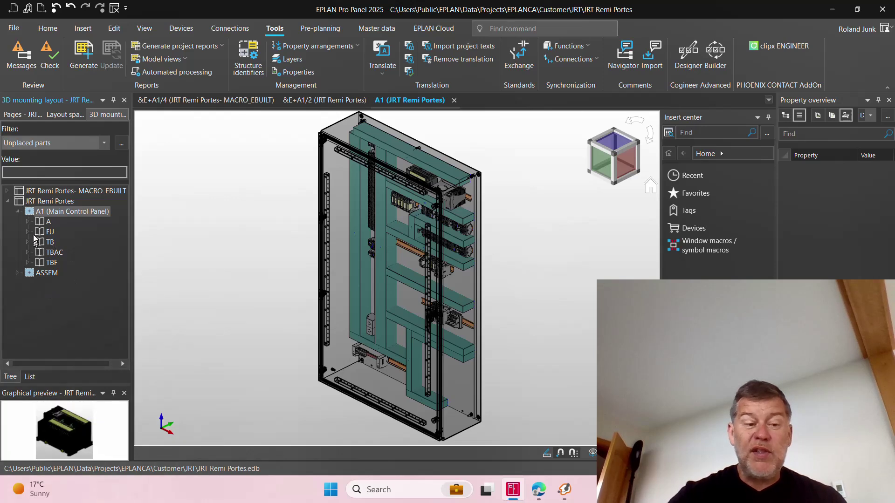
pyautogui.click(28, 232)
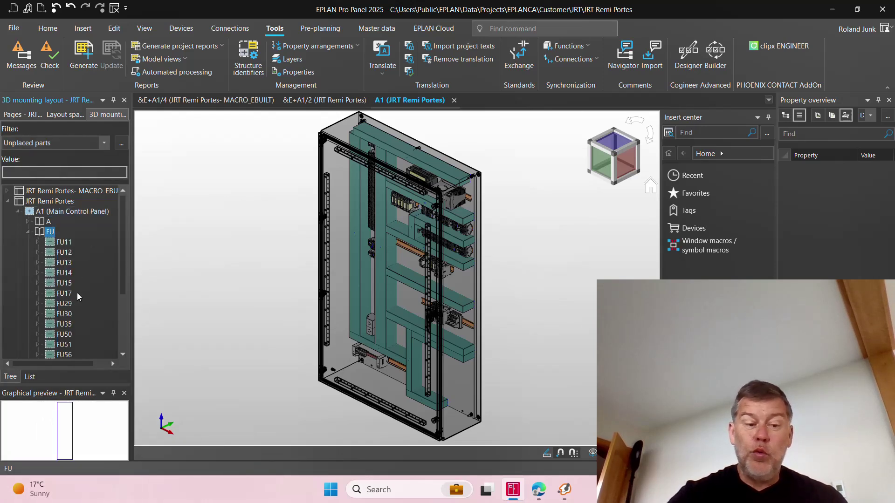
pyautogui.scroll(-3, 76, 292)
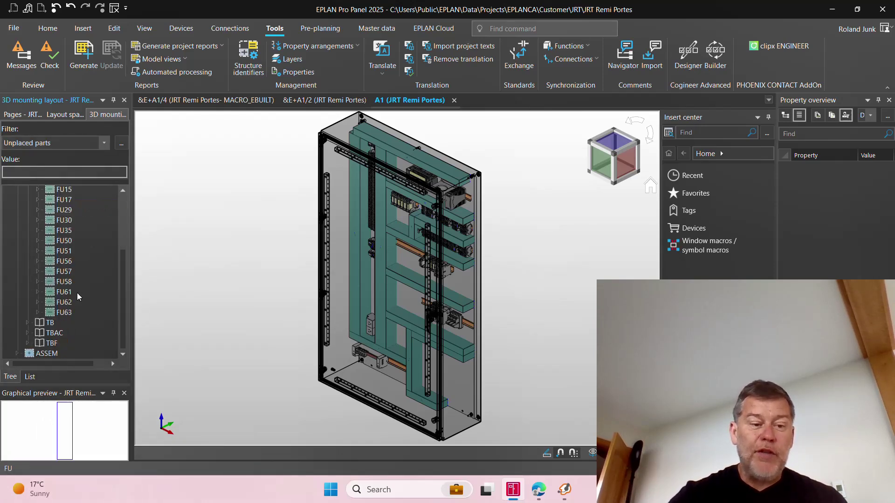
pyautogui.click(50, 322)
pyautogui.click(28, 323)
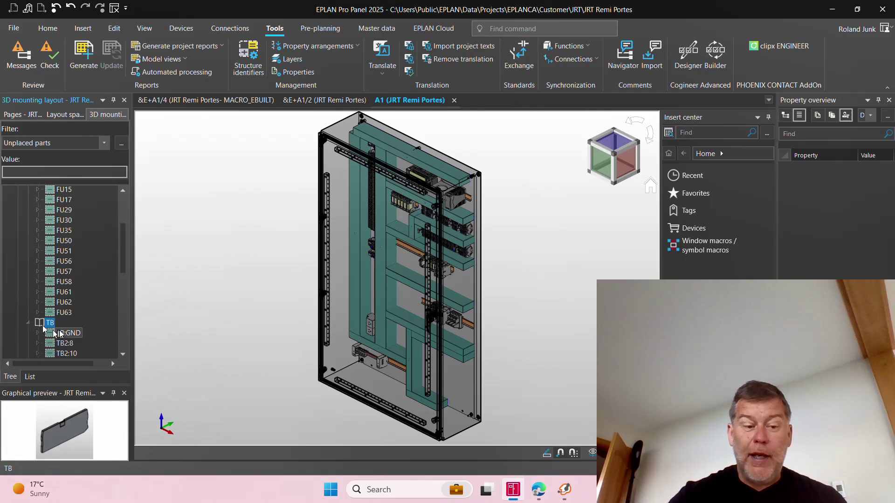
pyautogui.scroll(-5, 65, 345)
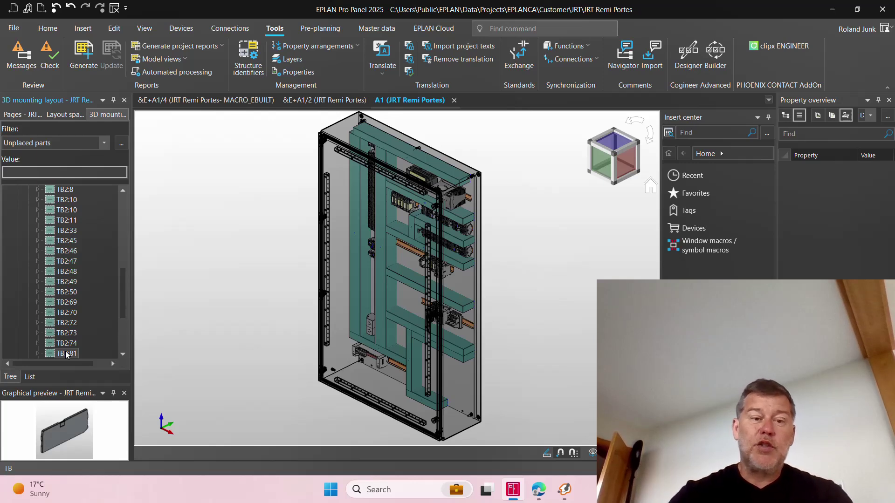
pyautogui.click(430, 30)
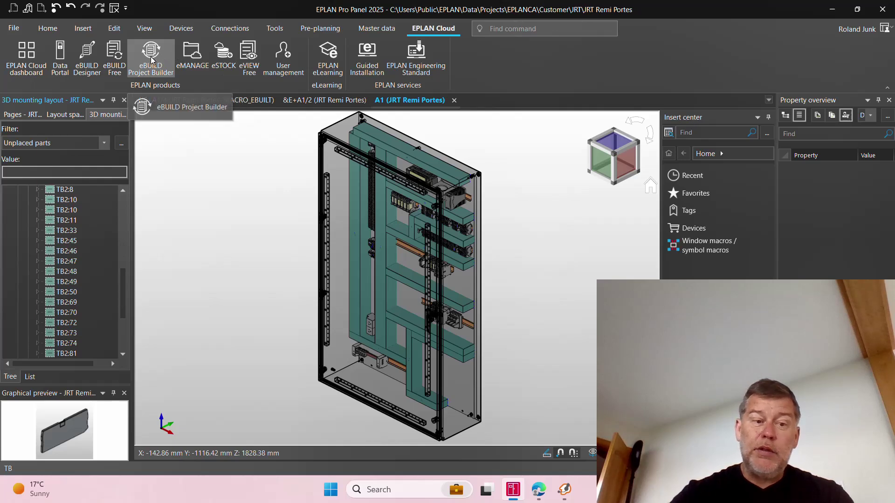
# Step: Launch eBUILD Free from the EPLAN Cloud ribbon
pyautogui.click(115, 55)
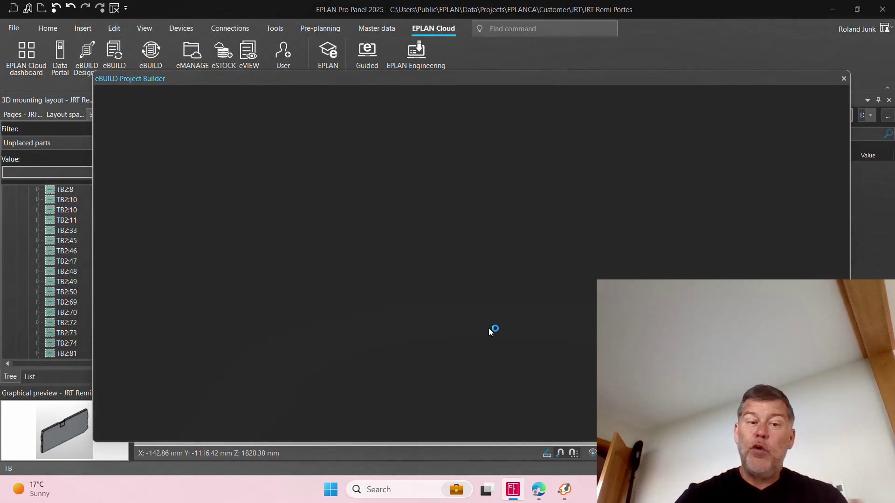